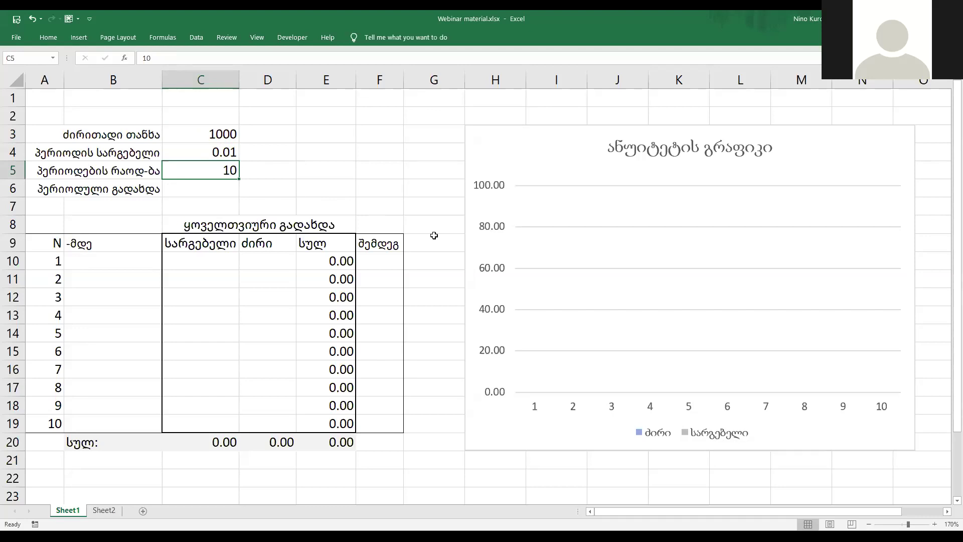
- Start a PMT function in cell C6 for the periodic payment and set its Rate argument to C4
key("Down")
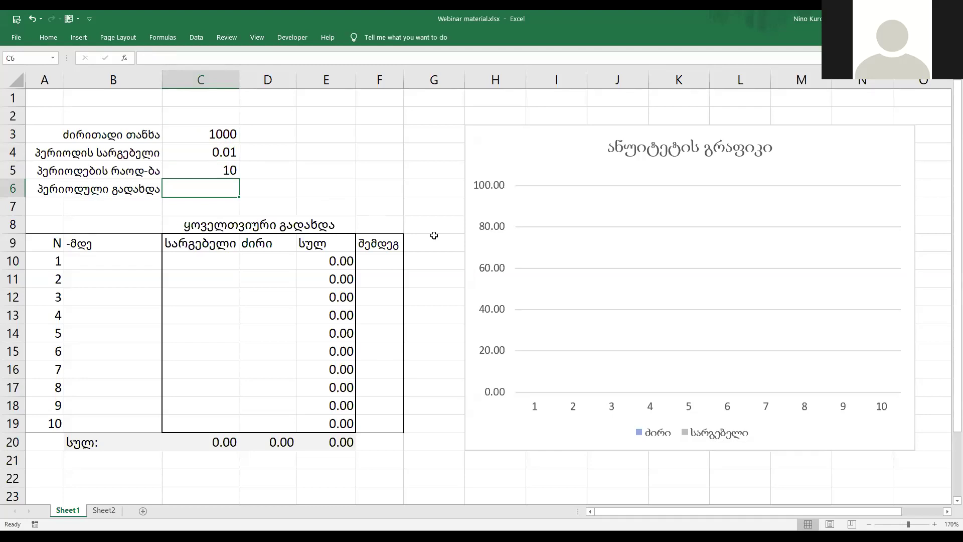
type("=")
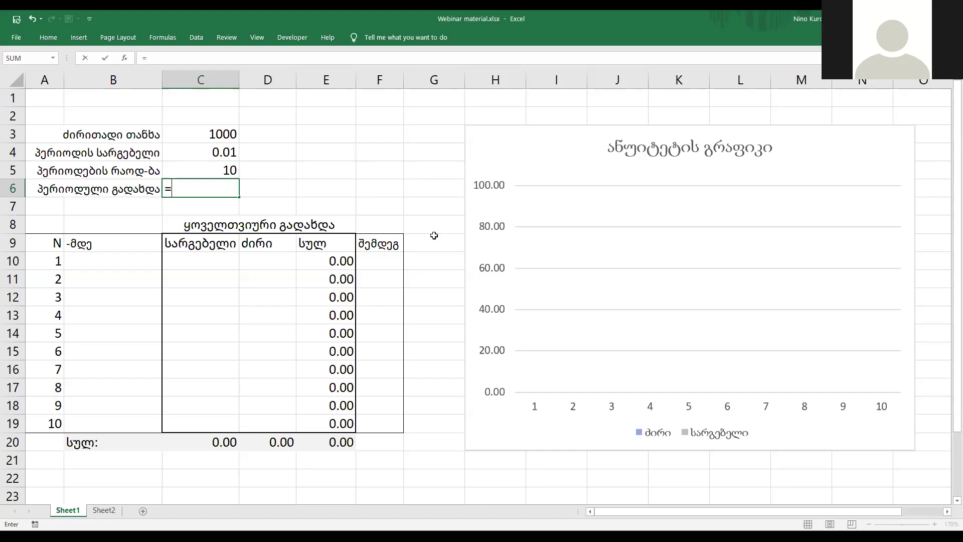
type("PMT(")
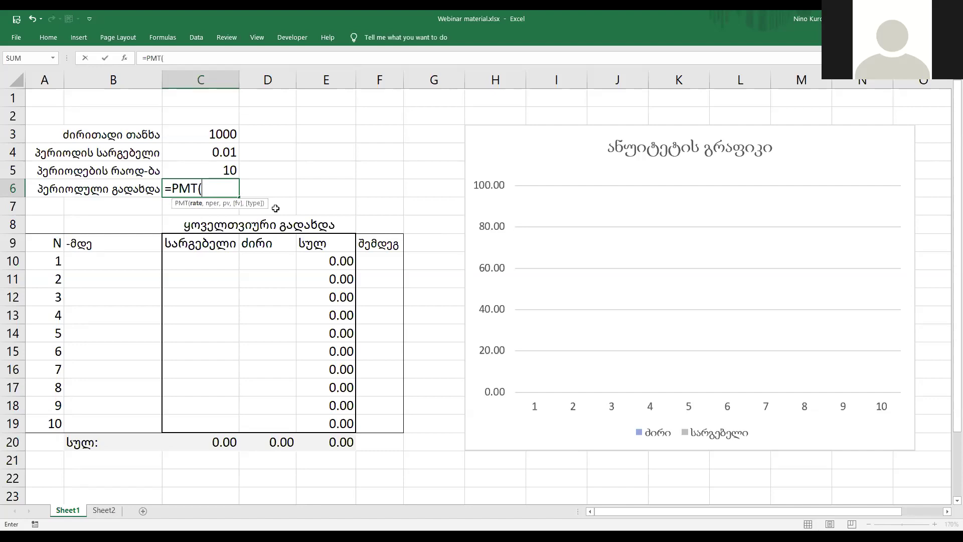
left_click(126, 59)
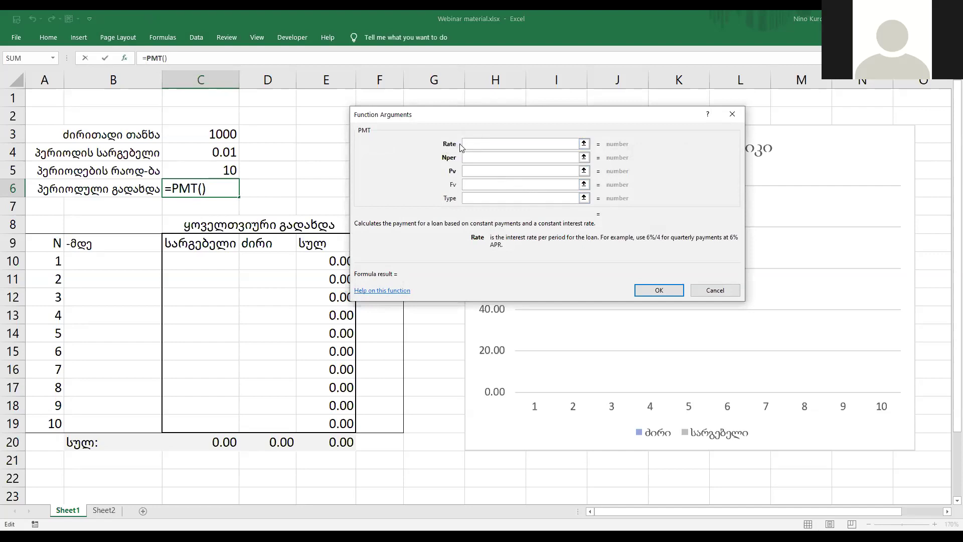
left_click(585, 146)
left_click(217, 153)
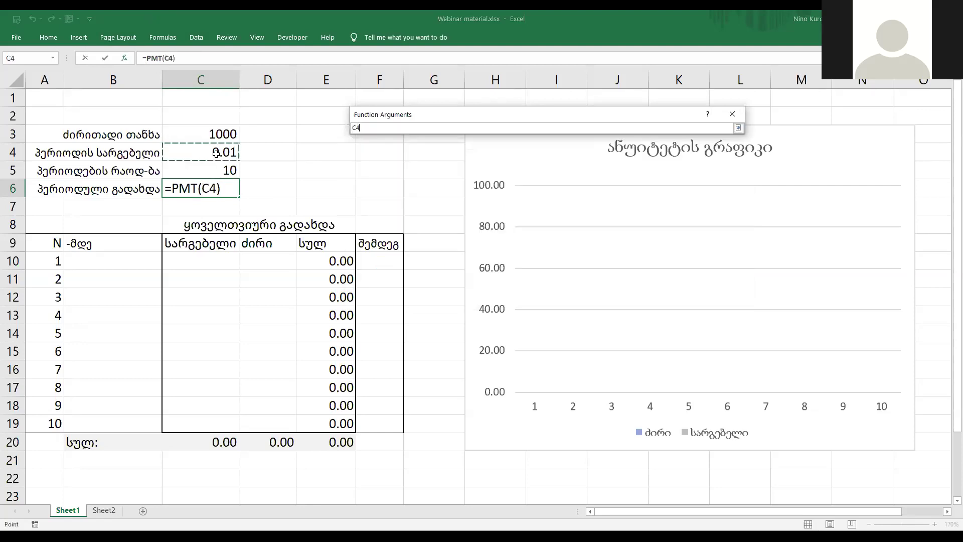
left_click(739, 129)
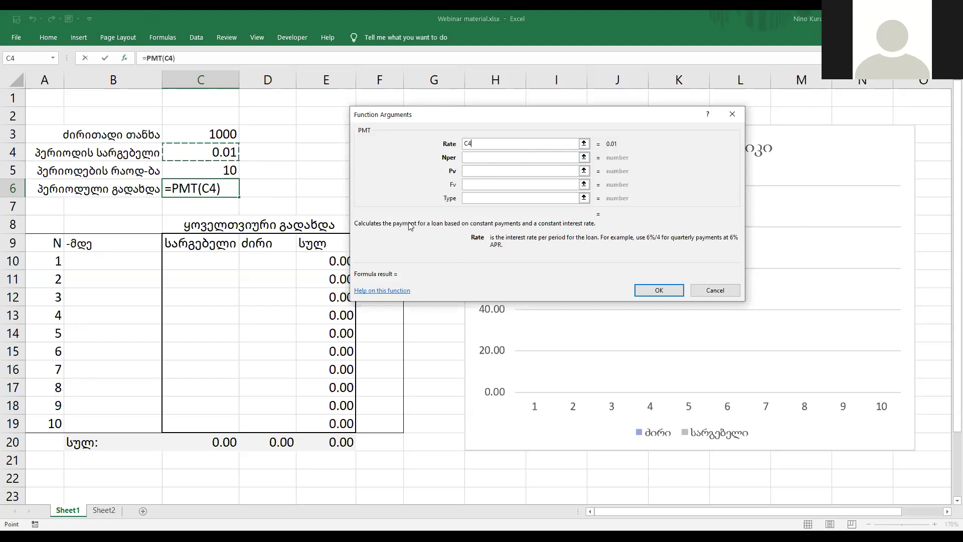
- Set the PMT function's Nper argument to the number of periods in C5
left_click(479, 158)
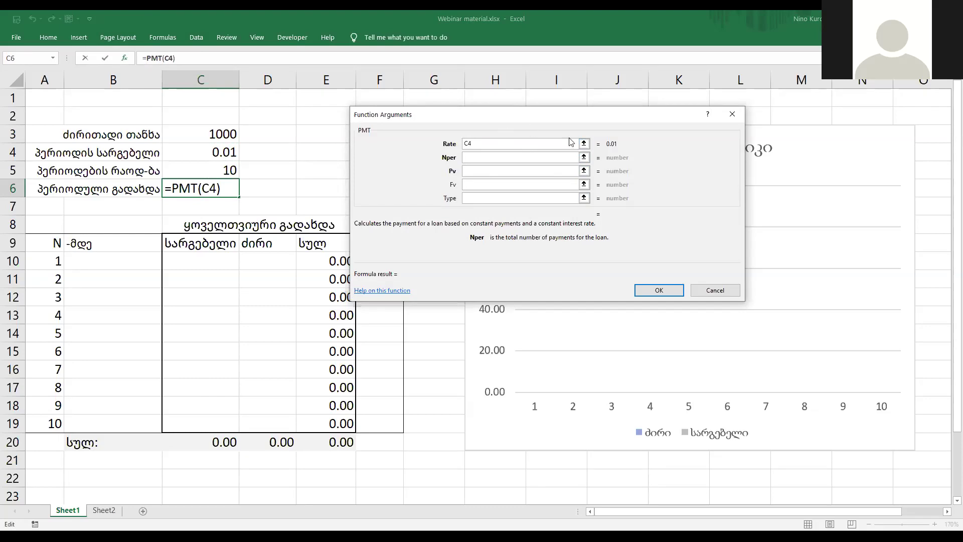
left_click(586, 158)
left_click(225, 170)
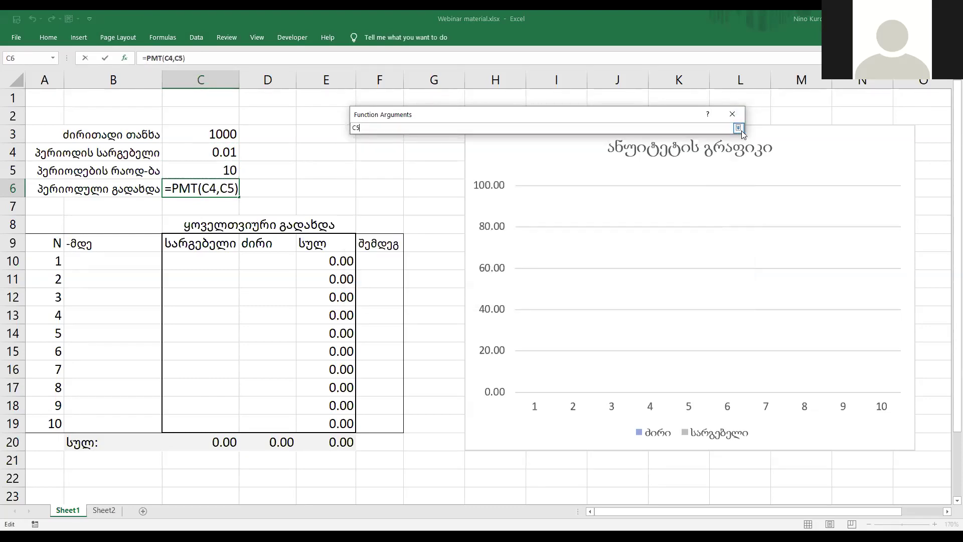
left_click(739, 129)
- Set the PMT function's Pv argument to the negated principal, -C3
left_click(514, 171)
left_click(514, 173)
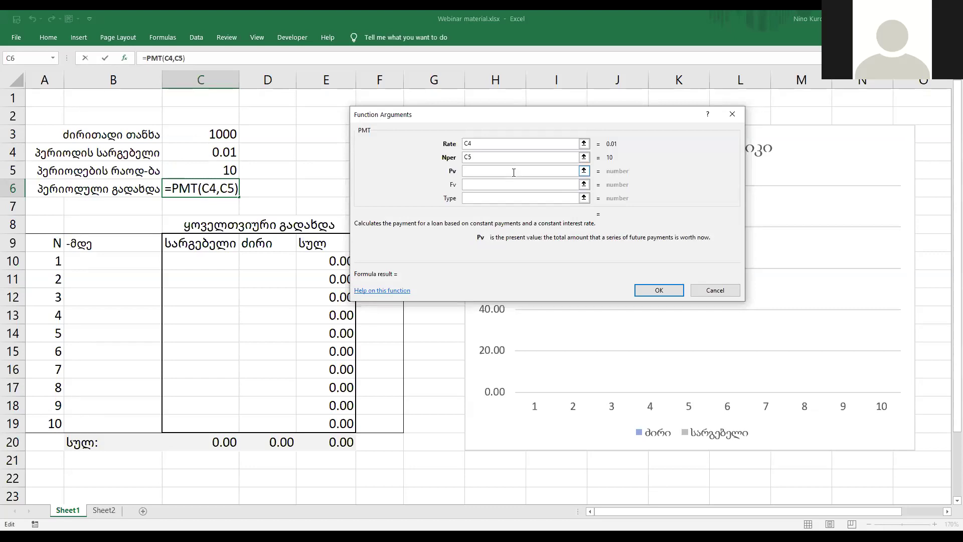
left_click(584, 171)
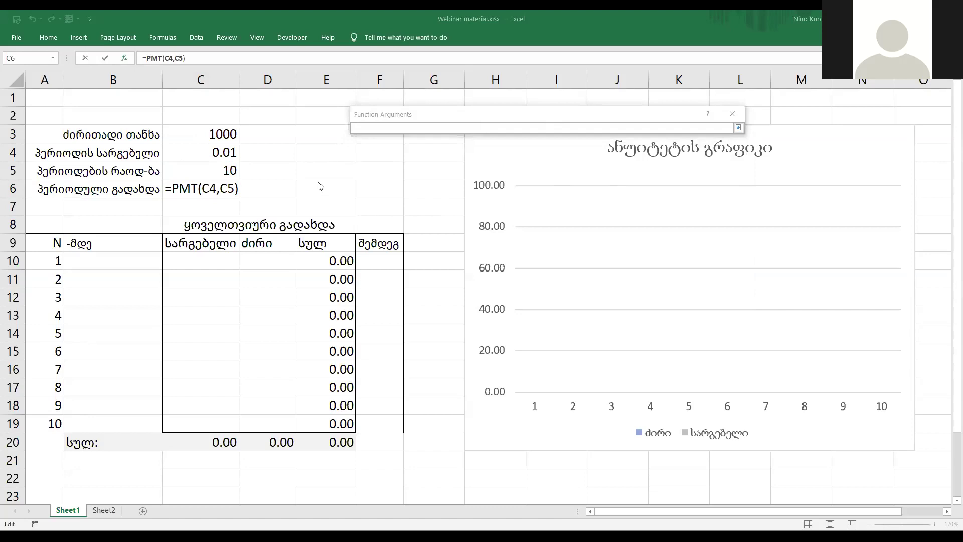
left_click(700, 133)
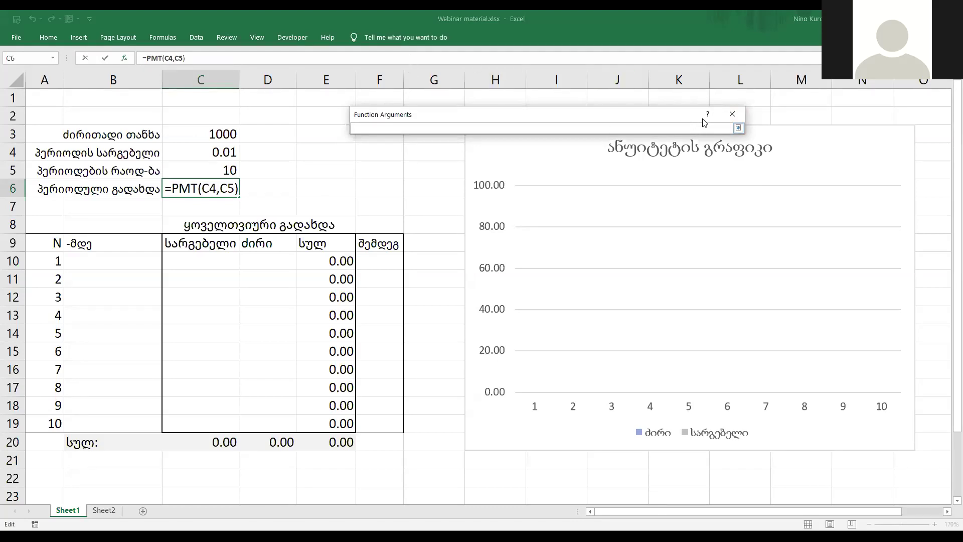
left_click(738, 128)
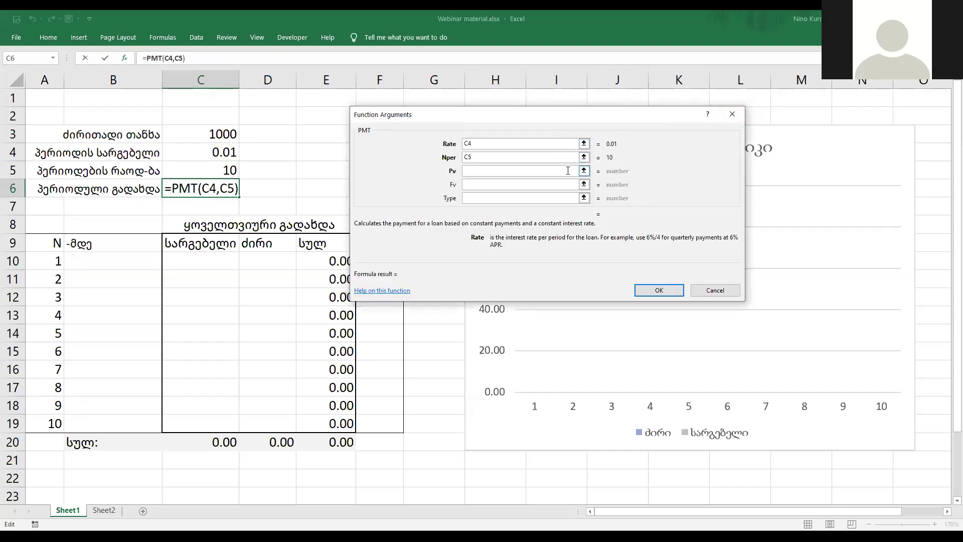
type("-")
left_click(584, 170)
left_click(216, 133)
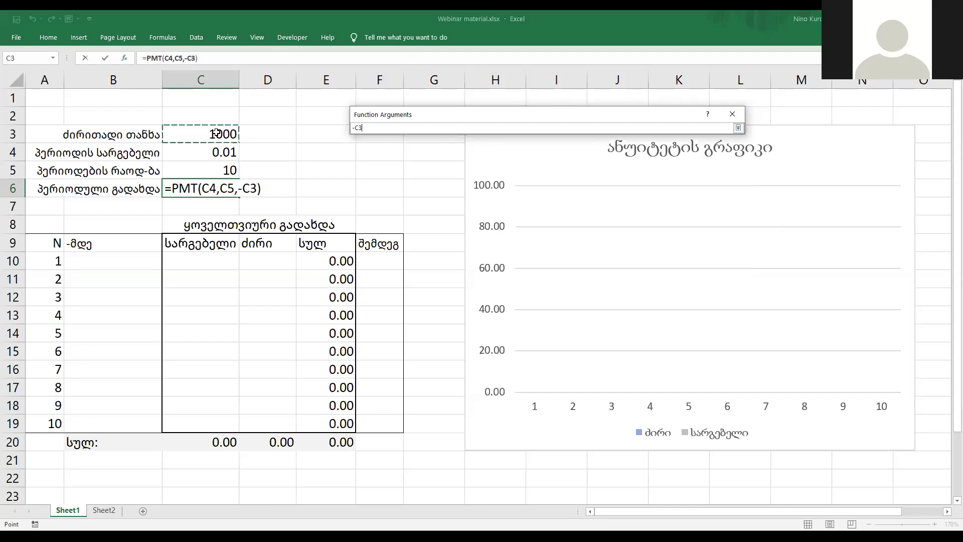
left_click(738, 128)
- Set the PMT function's Fv and Type arguments to 0 and confirm the formula
left_click(483, 185)
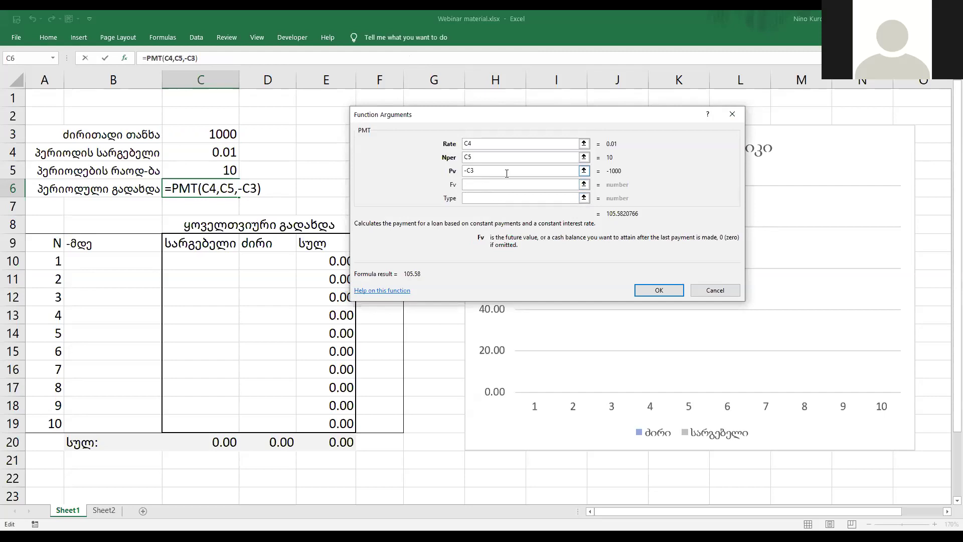
type("0")
left_click(486, 197)
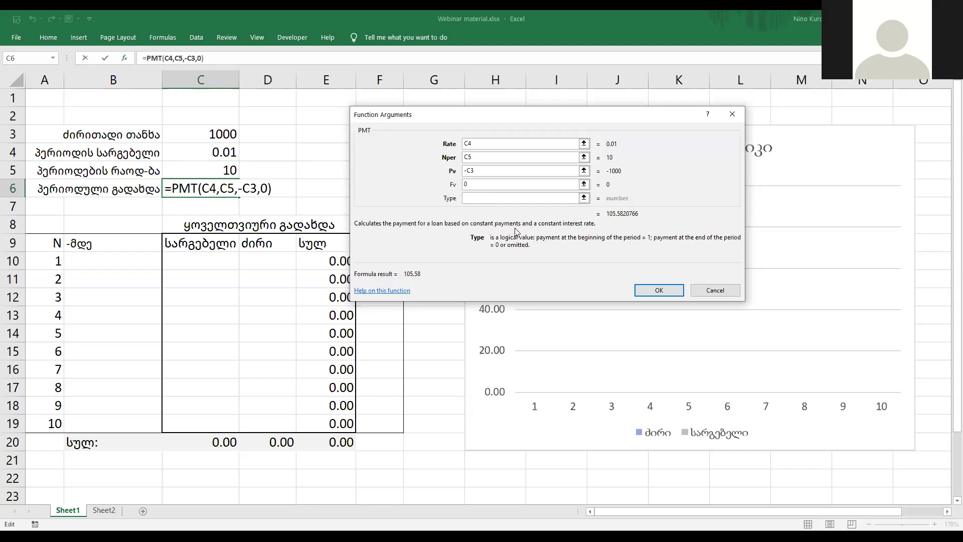
type("0")
left_click(662, 291)
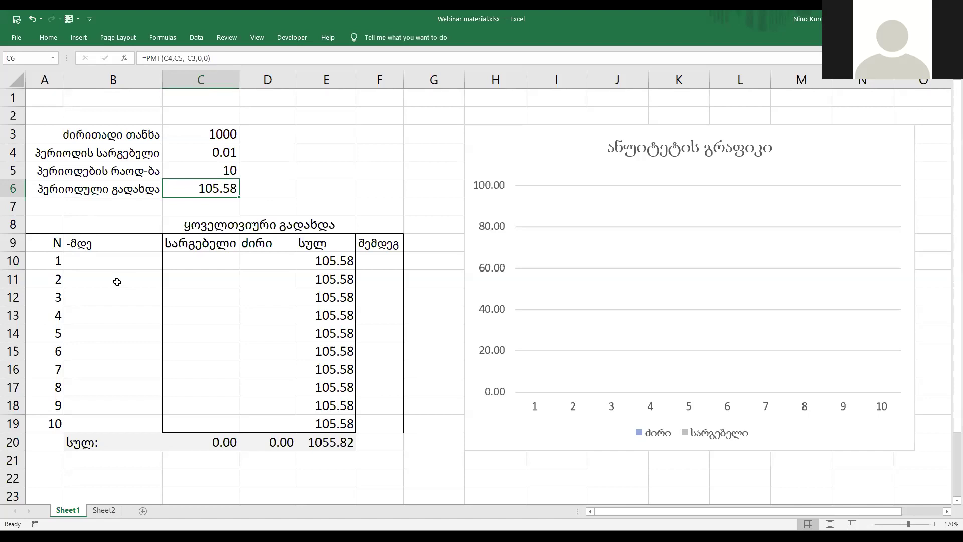
- Link the first period's opening balance in B10 to the principal with =C3
left_click(116, 262)
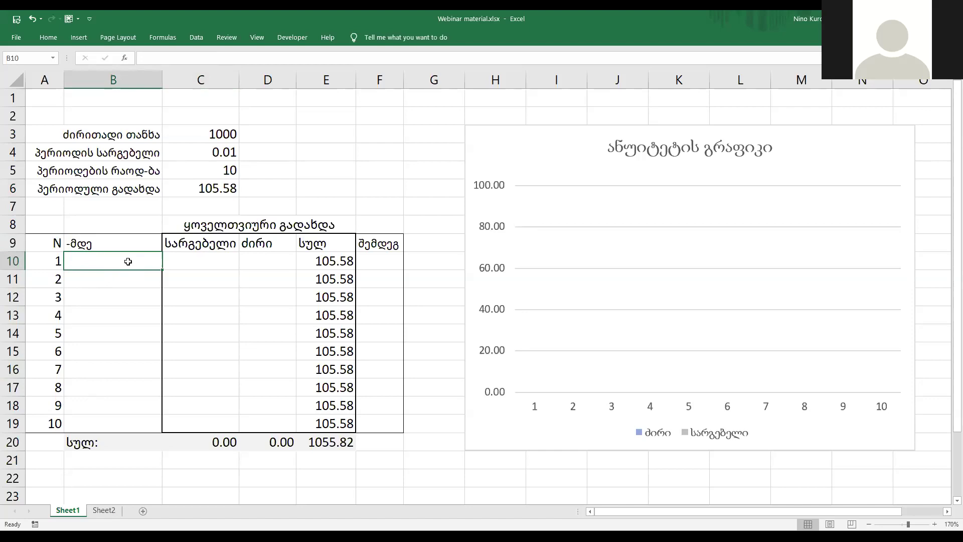
type("=")
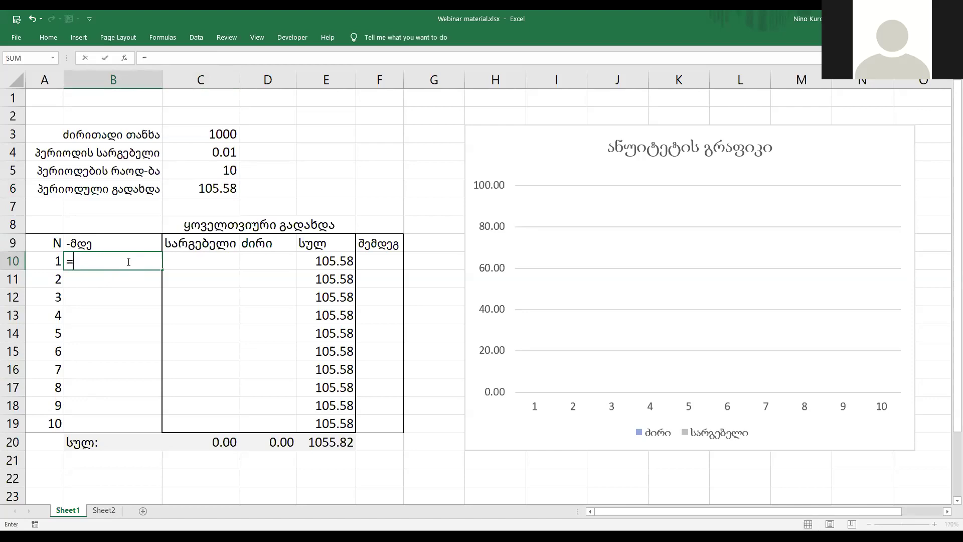
left_click(216, 134)
key("Return")
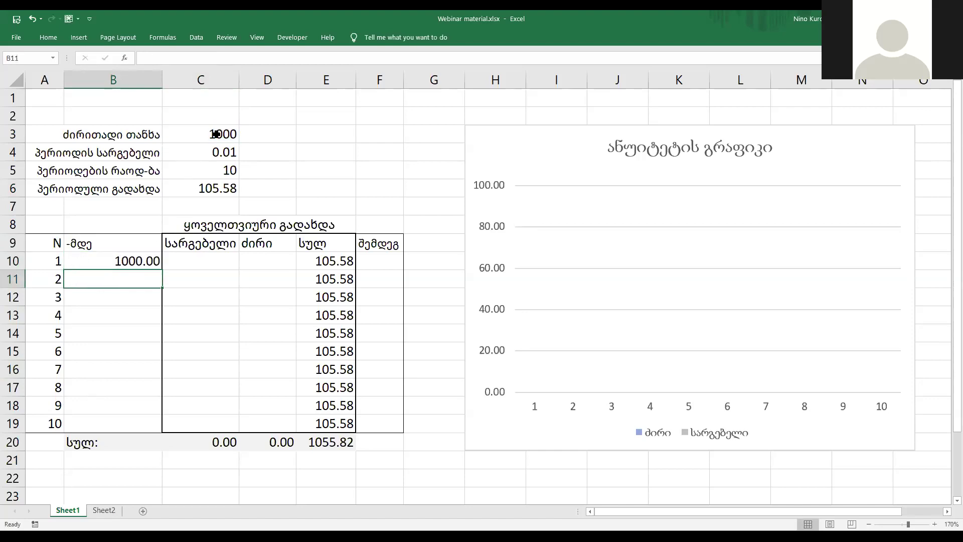
- Calculate the first period's interest in C10 with =B10*$C$4, keeping the rate reference absolute
left_click(208, 257)
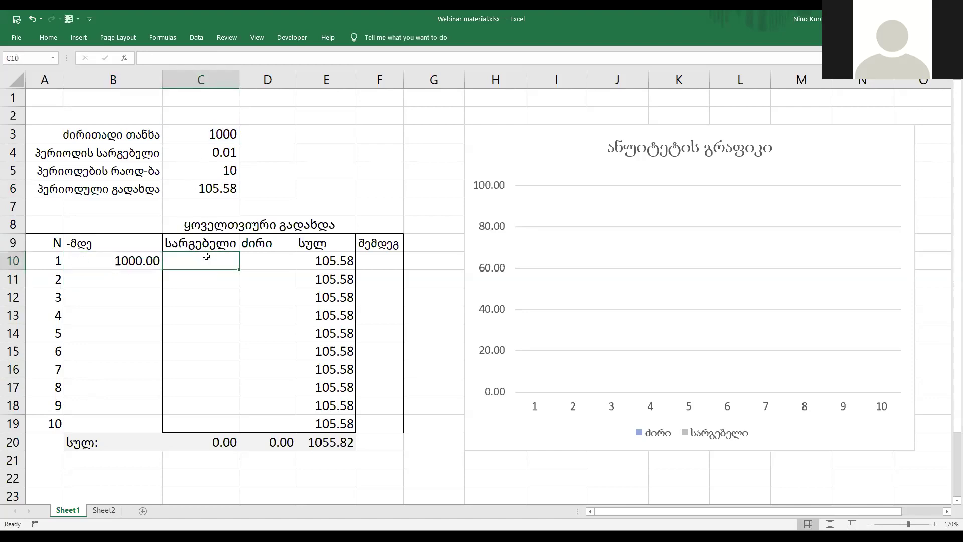
left_click(336, 260)
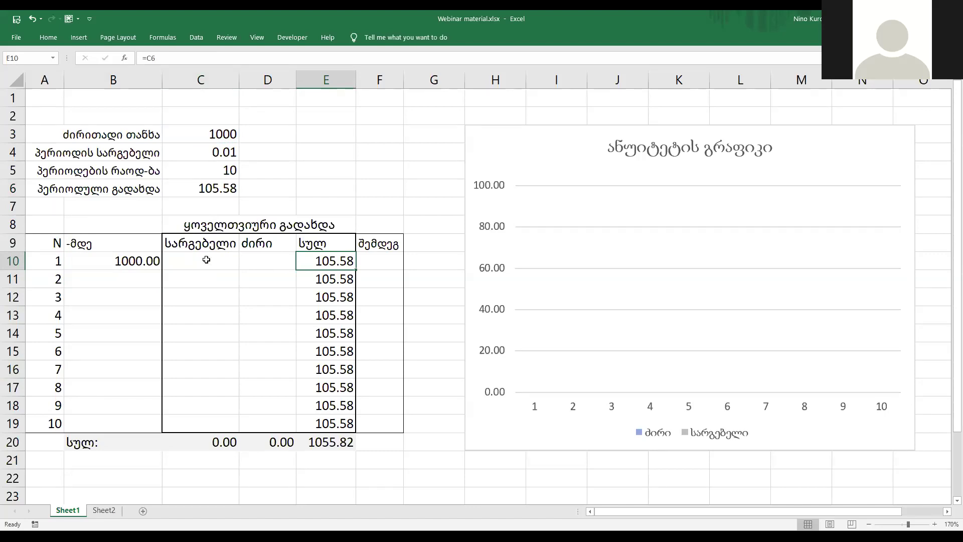
left_click(148, 259)
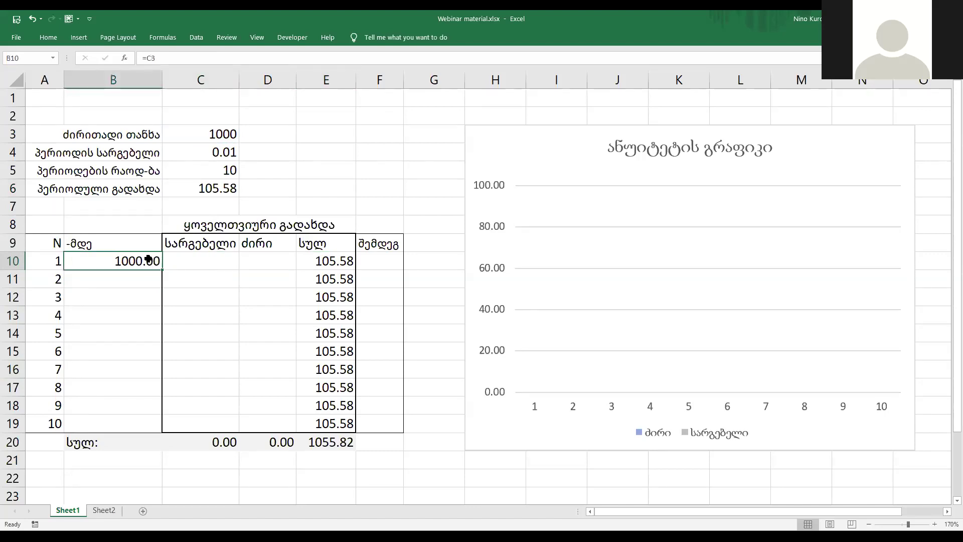
left_click(181, 263)
type("=")
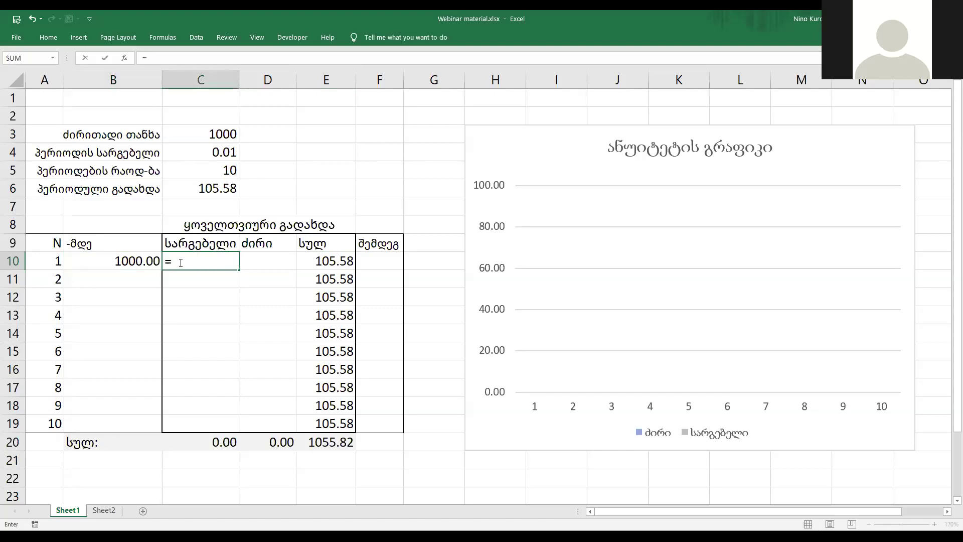
key("Left")
type("*")
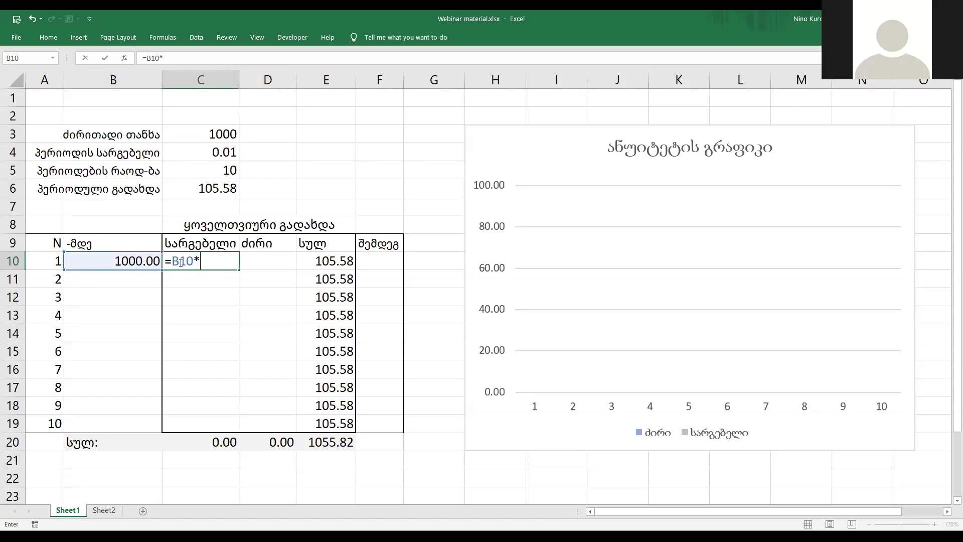
left_click(230, 150)
key("F4")
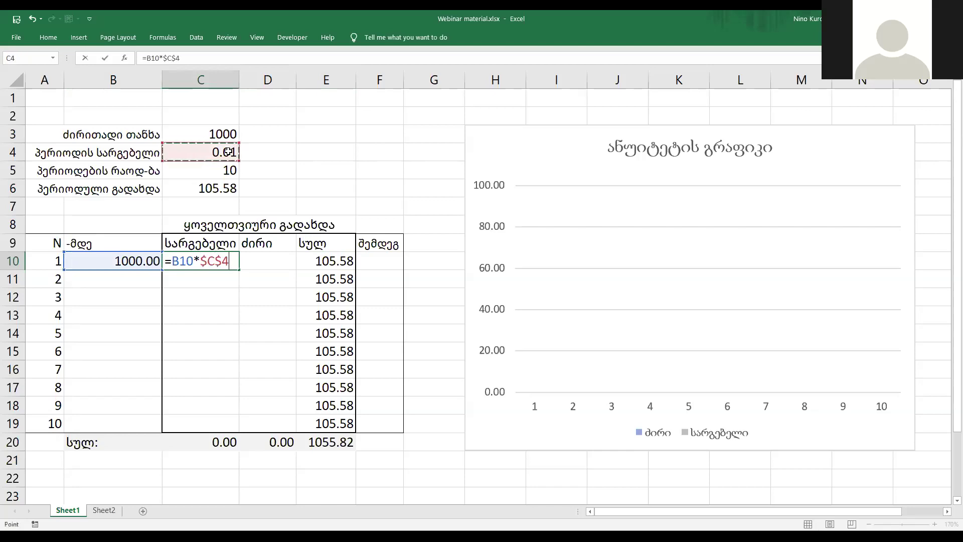
key("Return")
- Calculate the first period's principal portion in D10 with =E10-C10
key("Up")
key("Right")
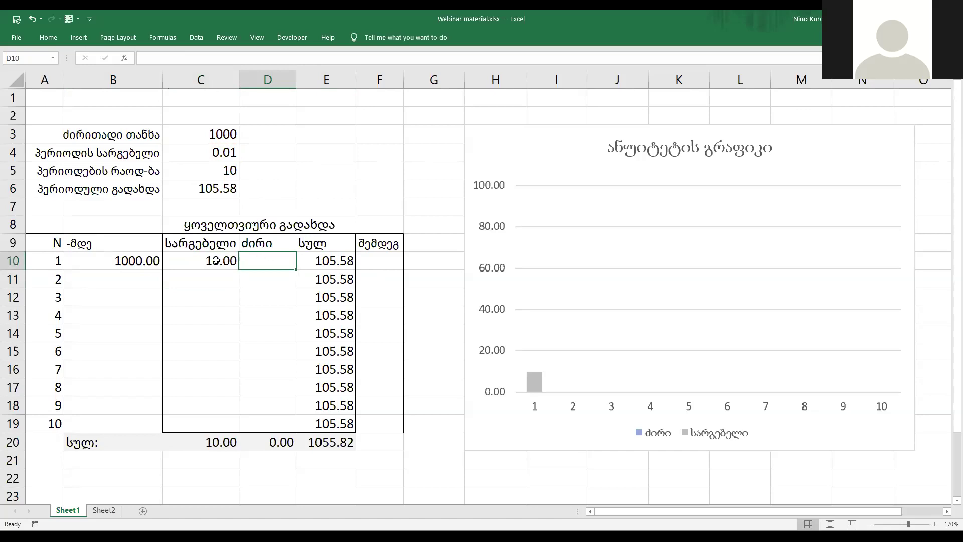
type("=")
key("Right")
type("-")
key("Left")
key("Return")
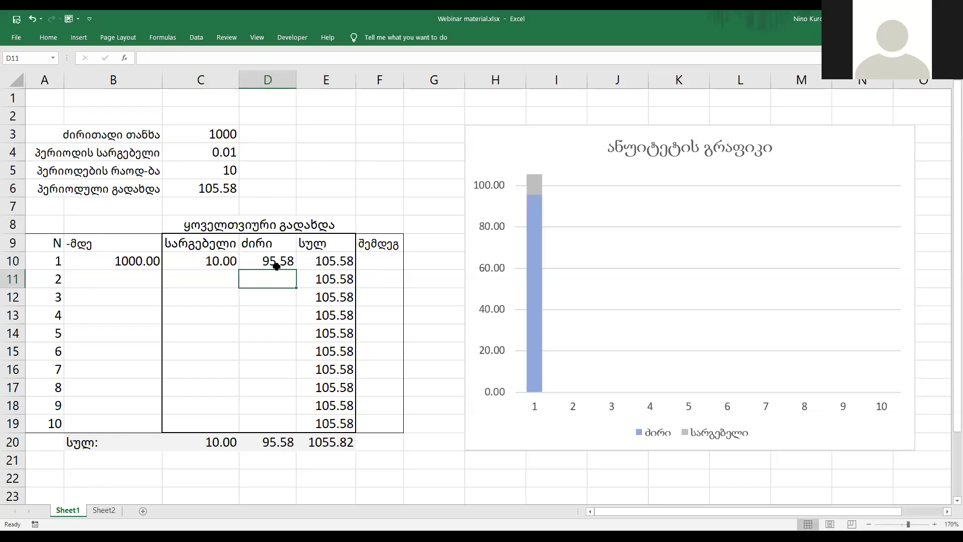
left_click(277, 266)
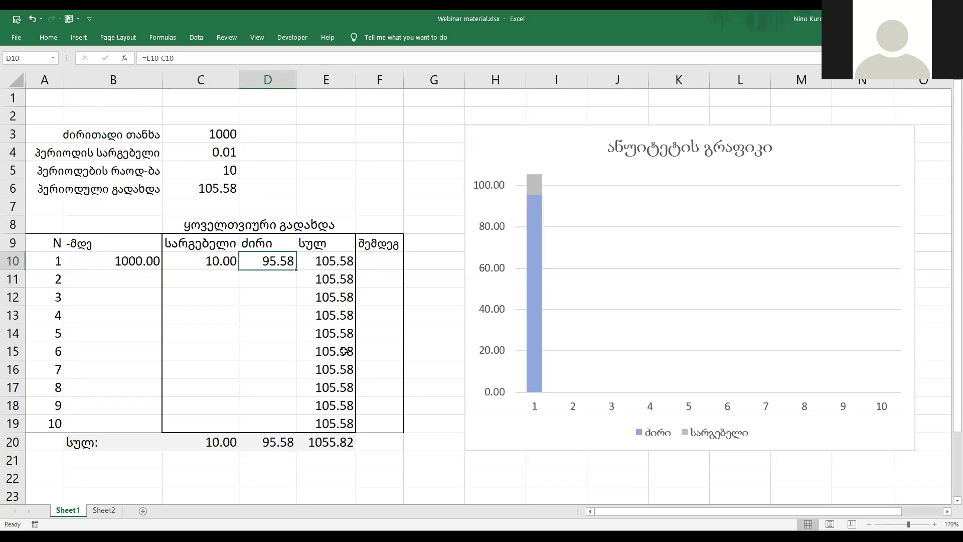
- Calculate the first period's remaining balance in F10 with =B10-D10
left_click(386, 261)
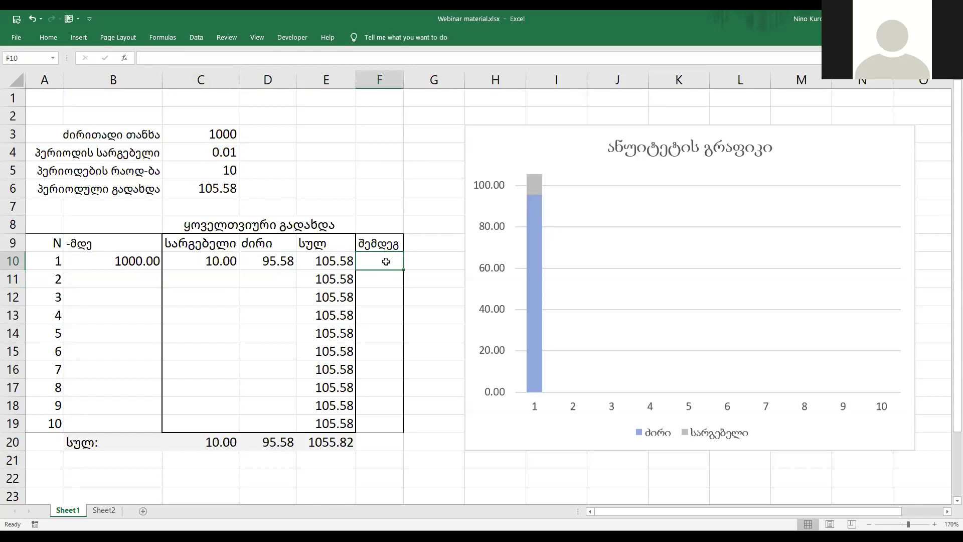
type("=")
key("Left")
key("Left")
key("Left")
key("Left")
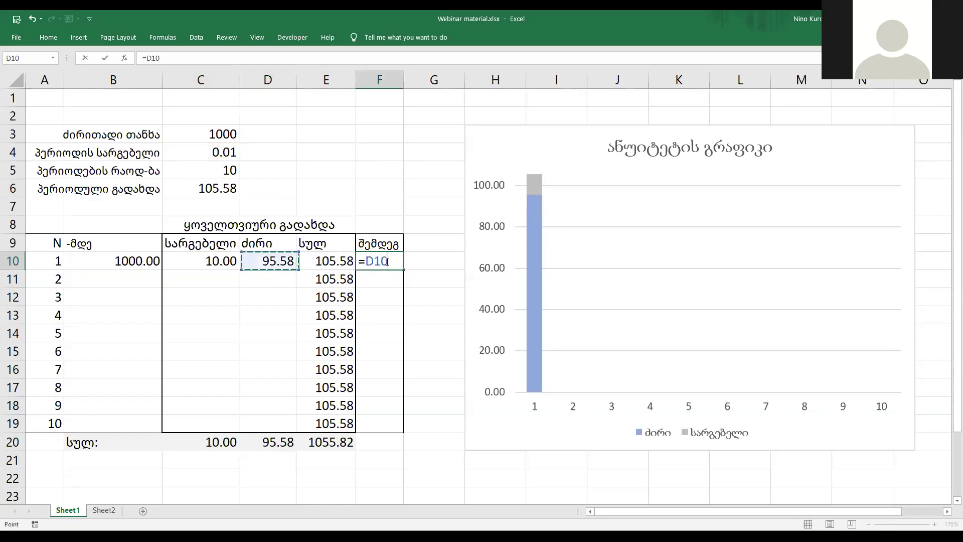
type("-")
key("Left")
key("Left")
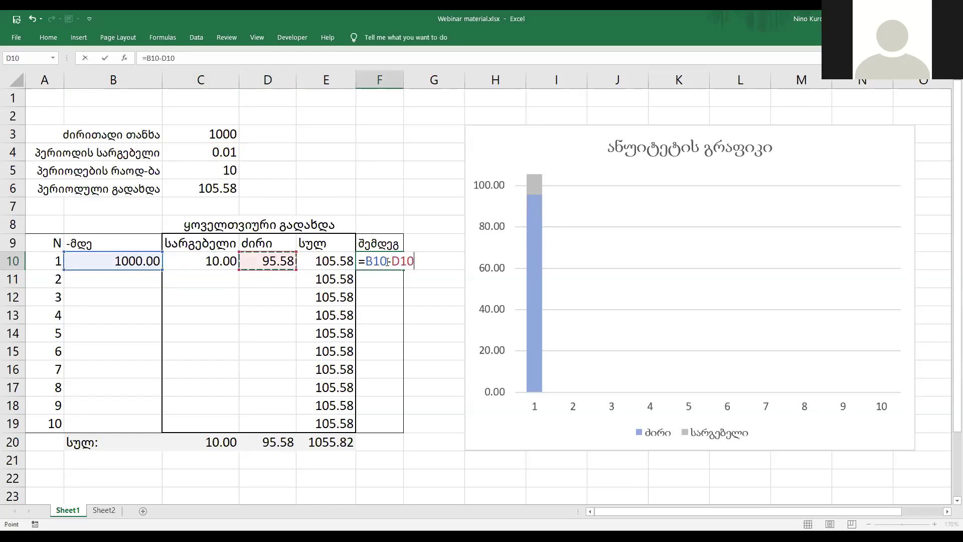
key("Return")
key("Right")
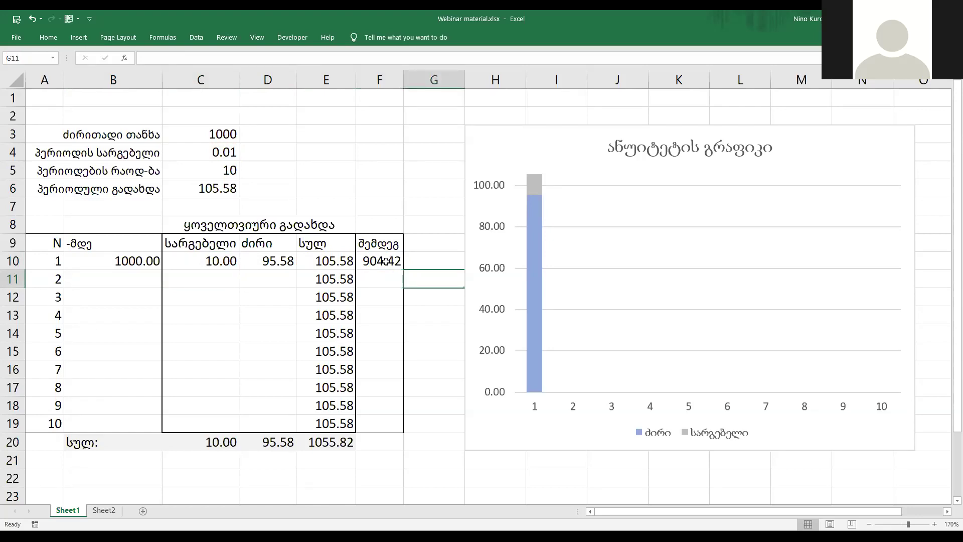
key("Left")
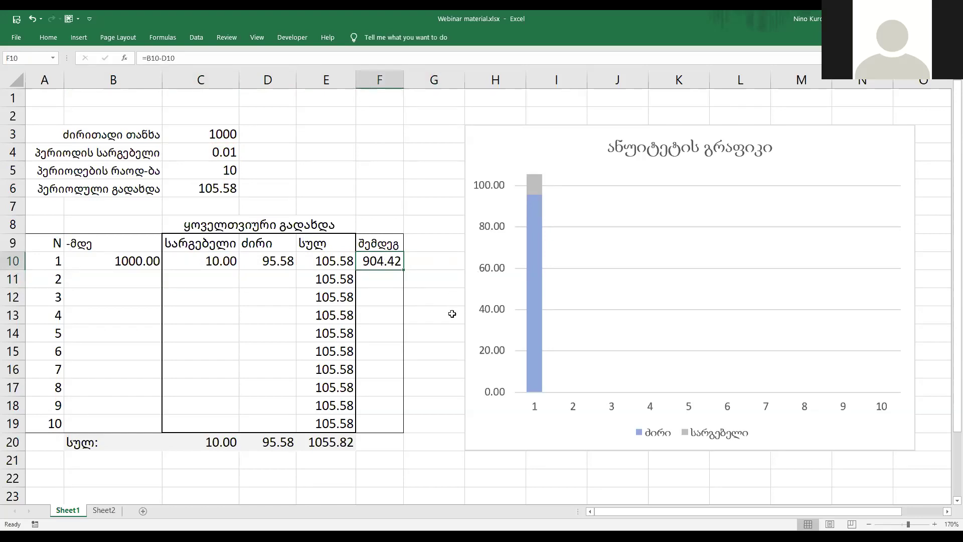
- Link the second period's opening balance in B11 to the first period's remaining balance with =F10
key("Left")
key("Left")
key("Left")
key("Left")
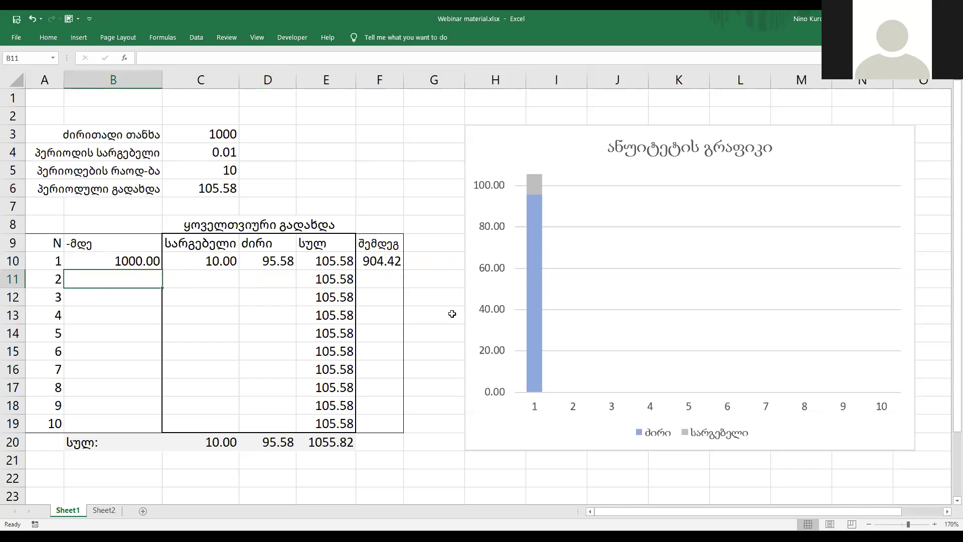
type("=")
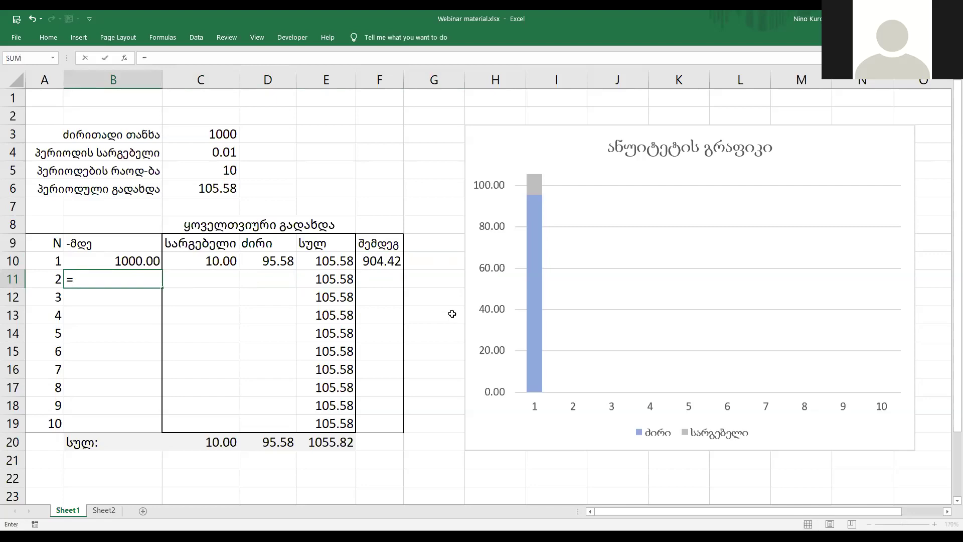
left_click(390, 260)
key("Return")
key("Up")
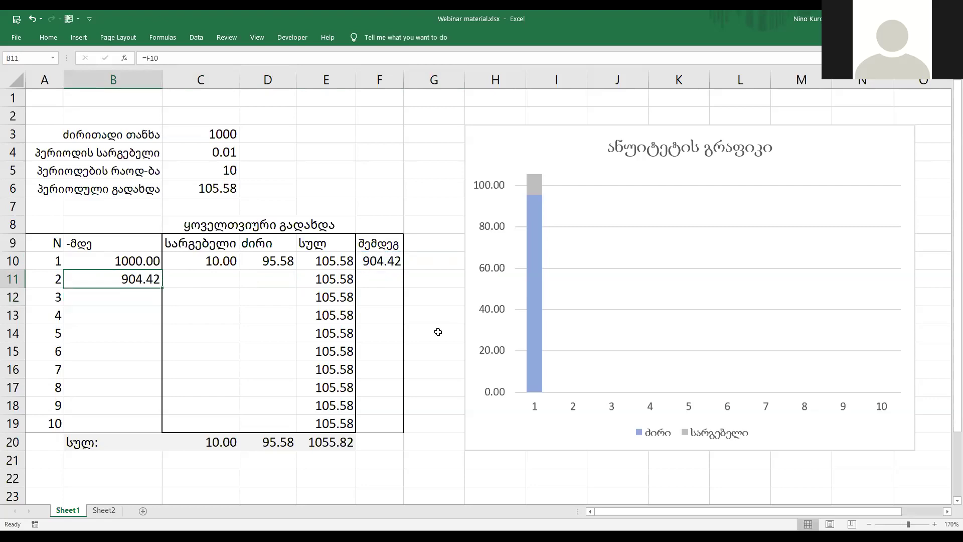
- Calculate the second period's interest in C11 with =B11*$C$4, keeping the rate reference absolute
key("Right")
type("=")
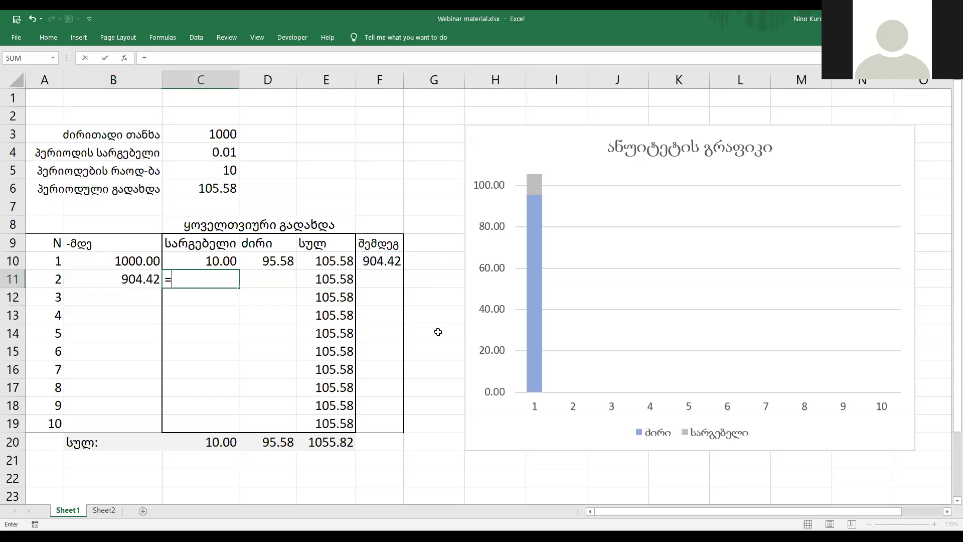
key("Left")
type("*")
left_click(198, 151)
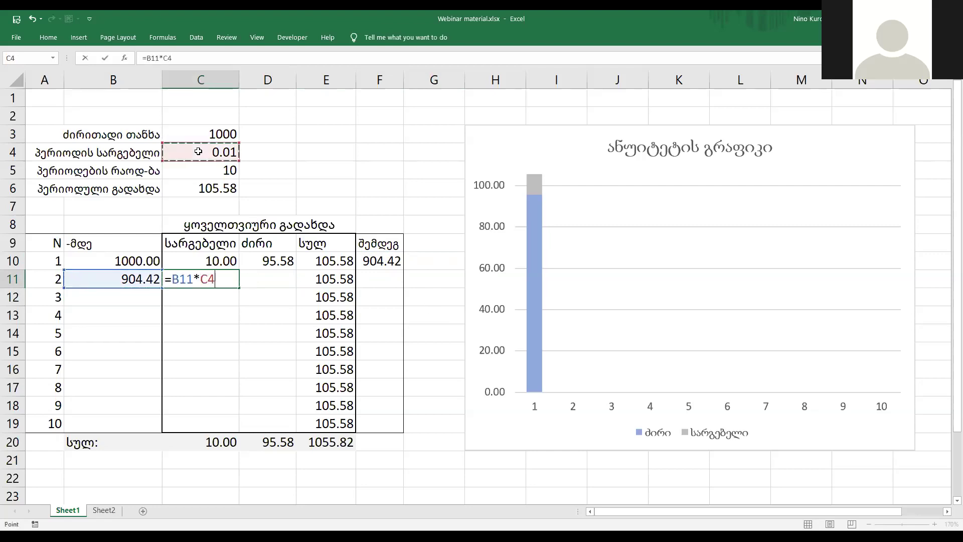
key("F4")
key("Return")
key("Up")
- Calculate the second period's principal portion in D11 with =E11-C11
key("Right")
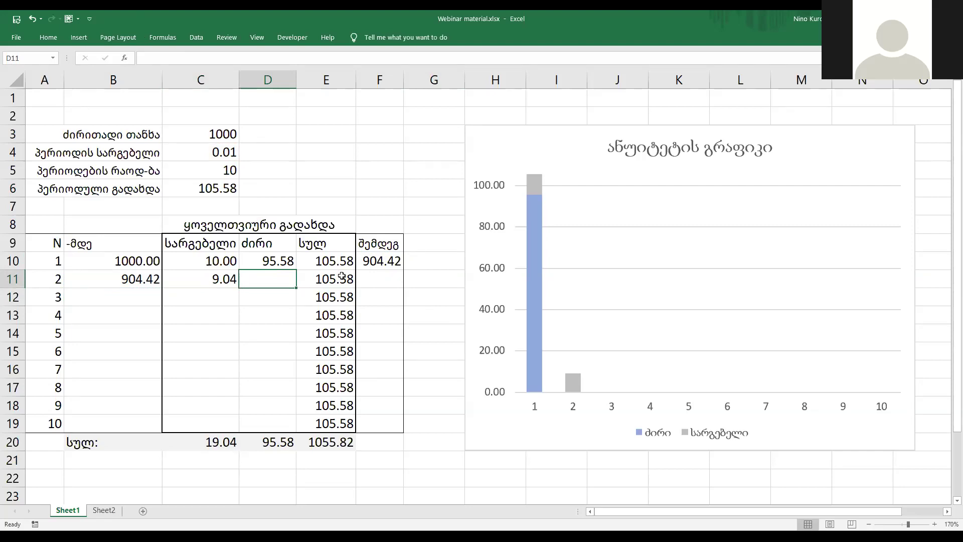
type("=")
left_click(342, 277)
type("-")
key("Left")
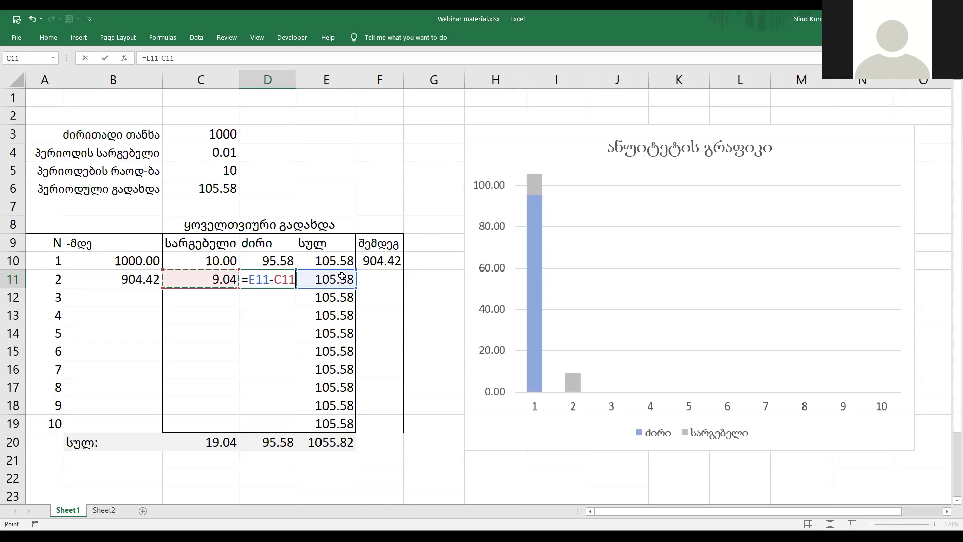
key("Return")
key("Up")
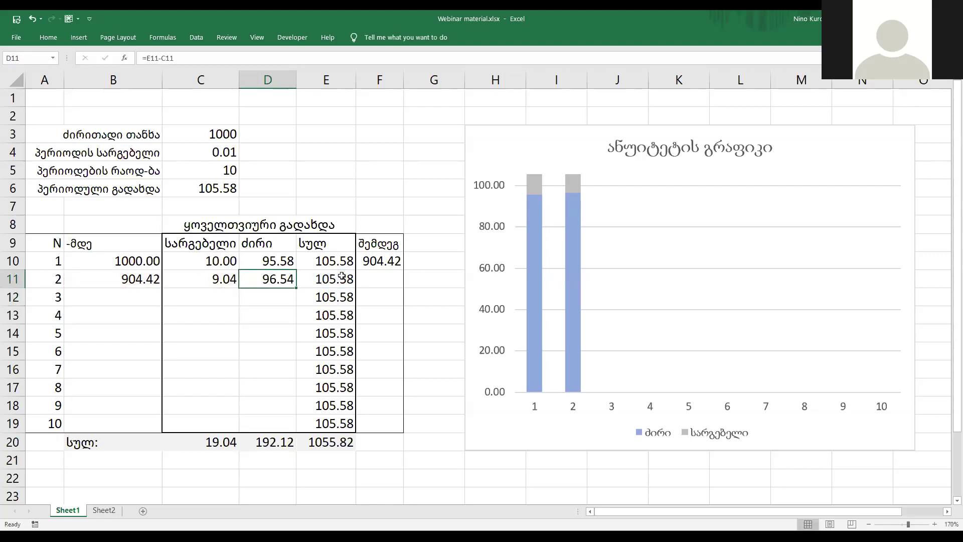
- Calculate the second period's remaining balance in F11 with =B11-D11
key("Right")
key("Right")
type("=")
left_click(342, 276)
key("Left")
key("Left")
key("Left")
type("-")
left_click(342, 276)
key("Return")
key("Up")
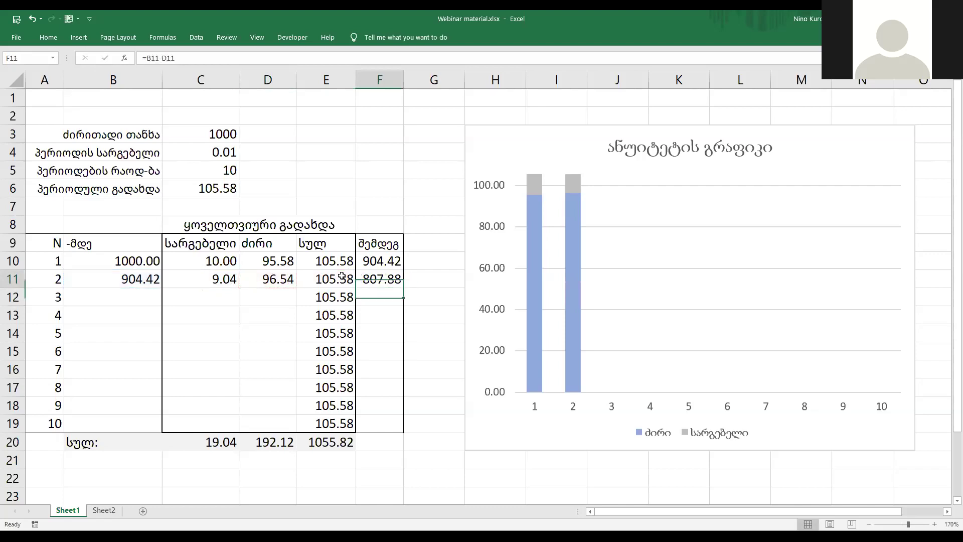
- Copy the second period's formulas from B11:F11 down to periods 3 through 9 in rows 12 to 18
key("Down")
key("Left")
key("Left")
key("Left")
key("Left")
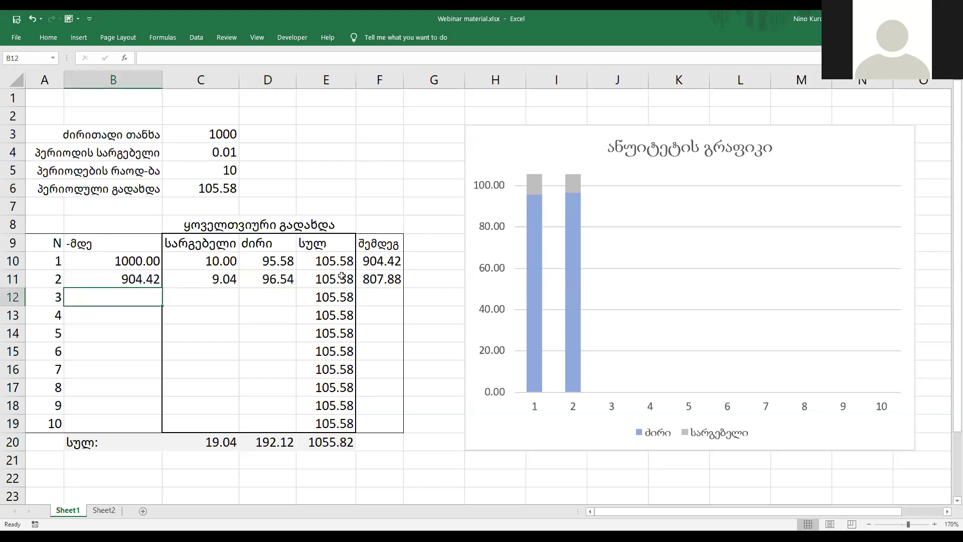
key("Up")
key("shift+Right")
key("shift+Right")
key("shift+Right")
key("shift+Right")
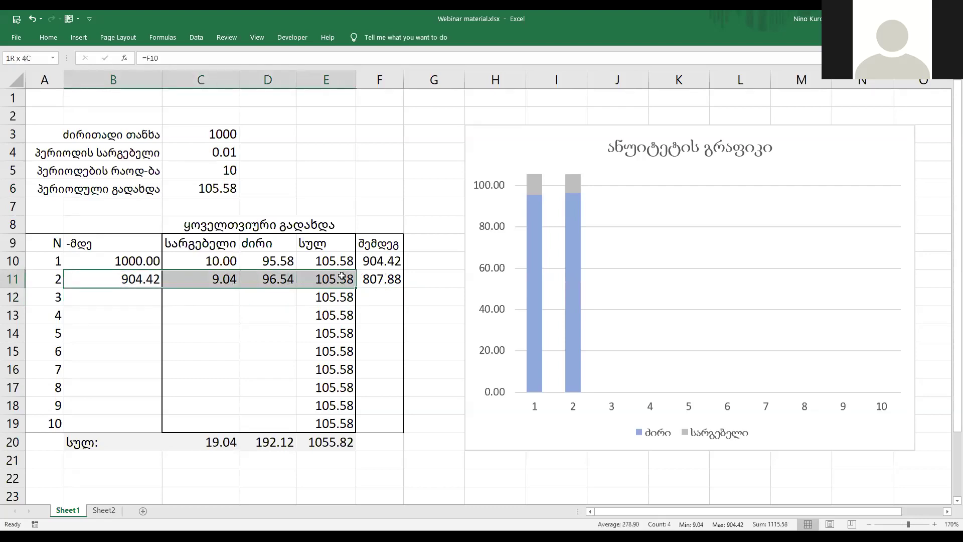
key("ctrl+c")
key("Down")
key("shift+Down")
key("shift+Down")
key("shift+Down")
key("shift+Down")
key("shift+Down")
key("shift+Down")
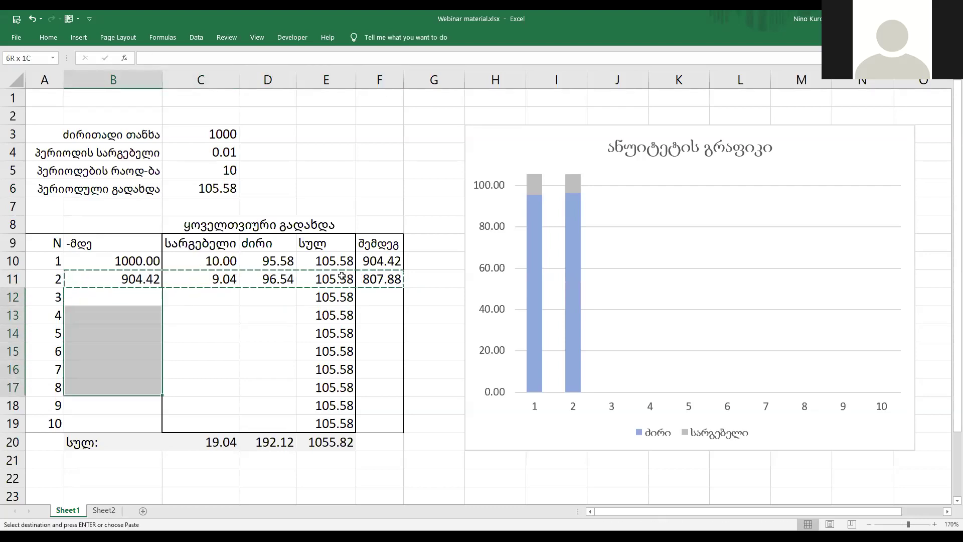
key("ctrl+v")
- Complete the tenth period in row 19 with =F18 in B19, =B19*$C$4 in C19, =E19-C19 in D19 and =B19-D19 in F19
key("Down")
key("Down")
key("Down")
key("Down")
key("Down")
key("Down")
key("Down")
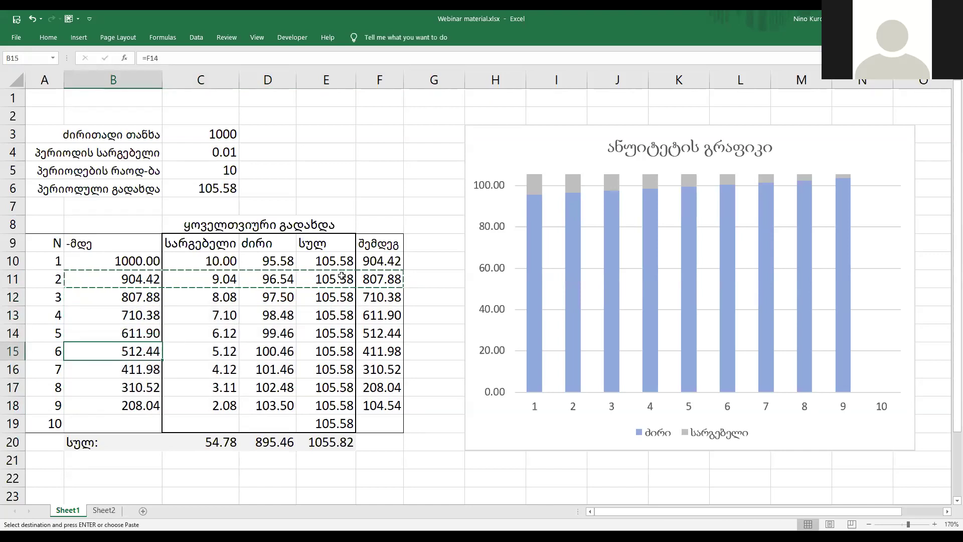
type("=")
key("Up")
key("Down")
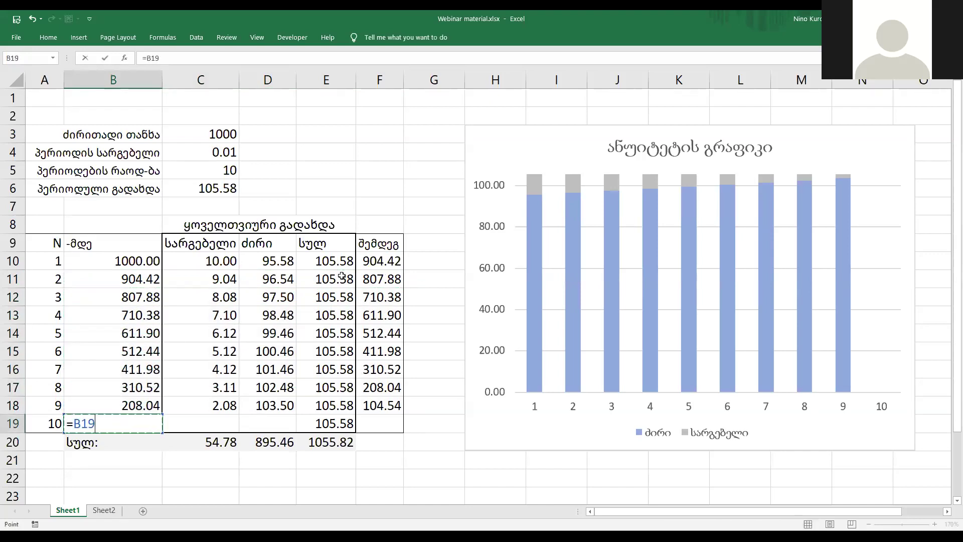
key("Right")
key("Right")
key("Right")
key("Right")
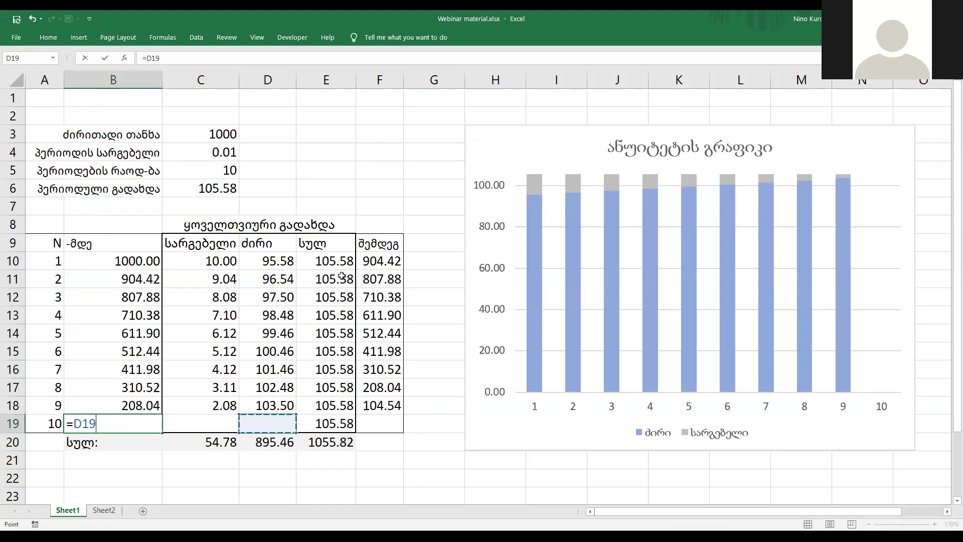
key("Up")
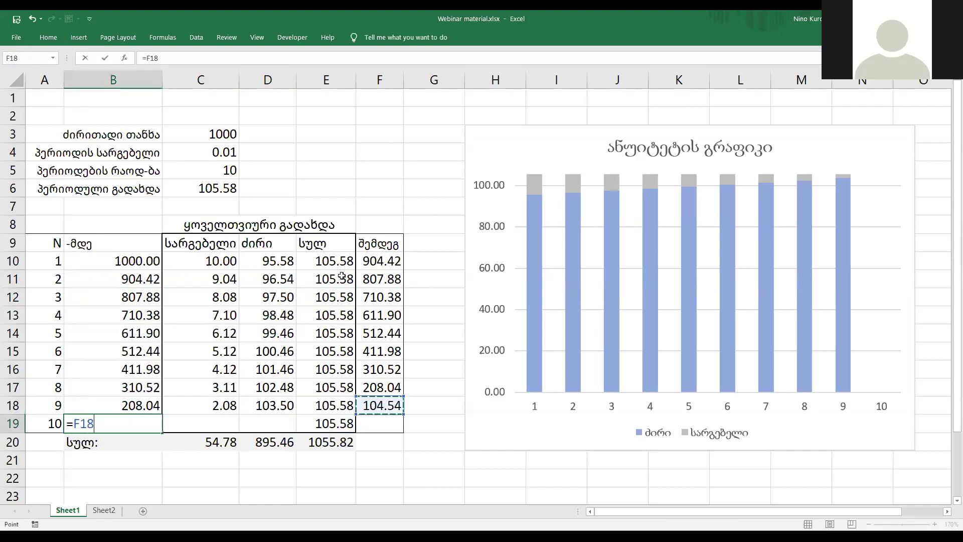
key("ctrl+Return")
- Check the last period's formulas in C19 to F19 and examine the first column of the annuity chart
key("Right")
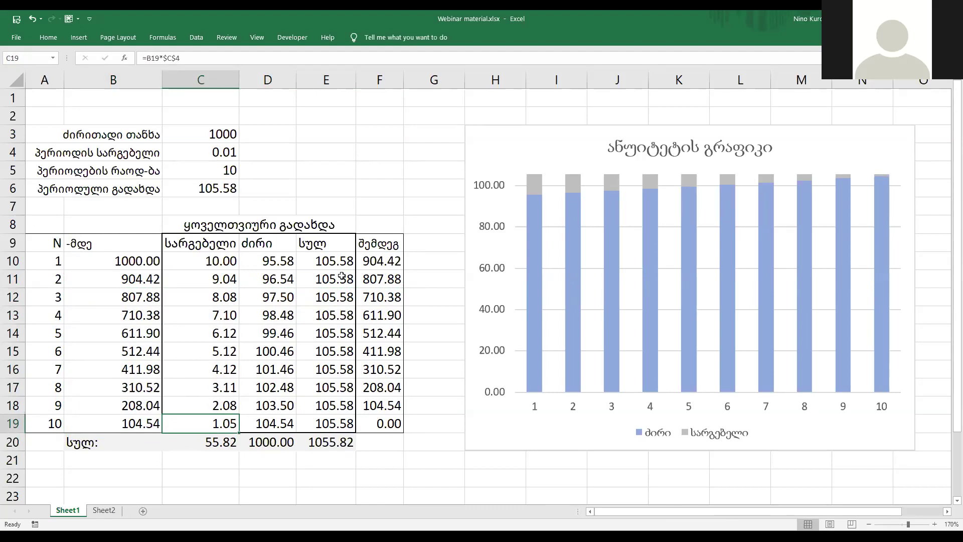
key("Right")
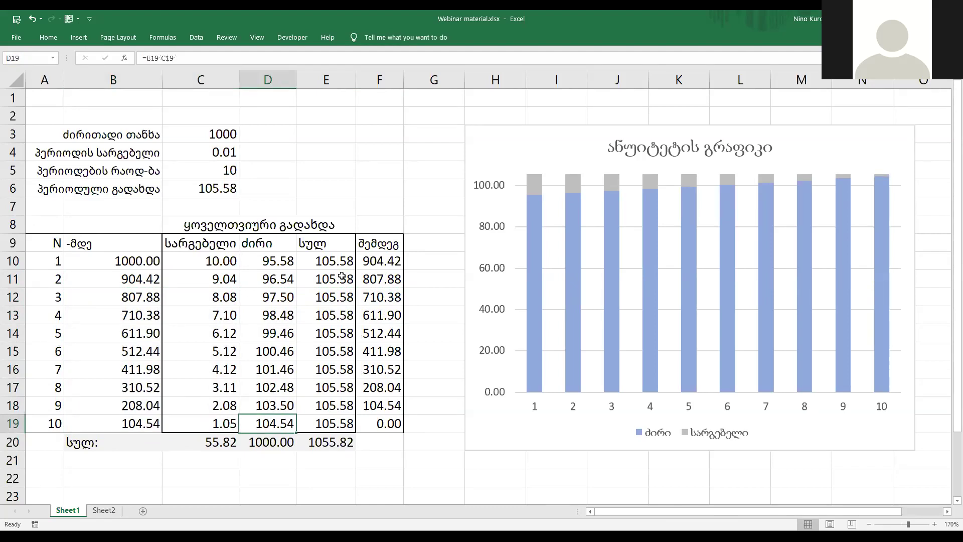
key("Right")
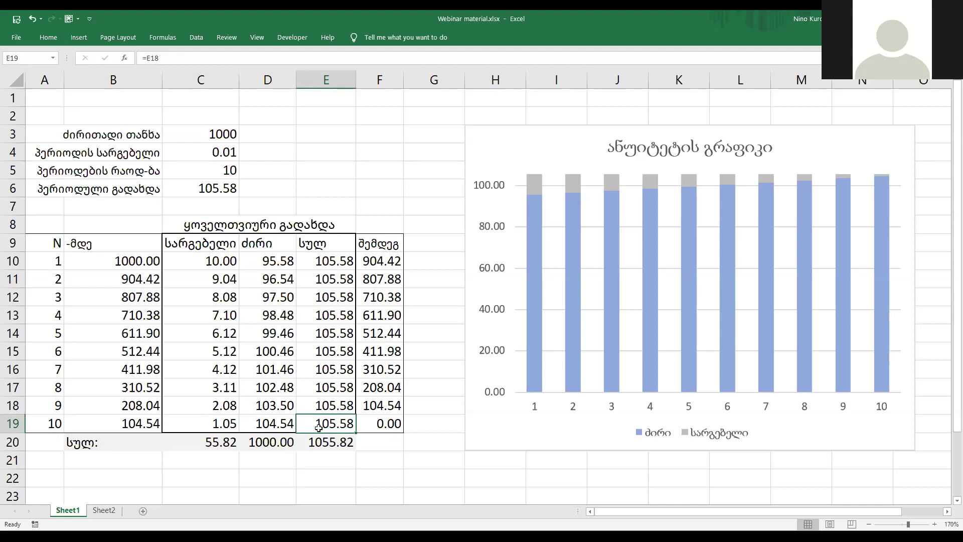
left_click(276, 423)
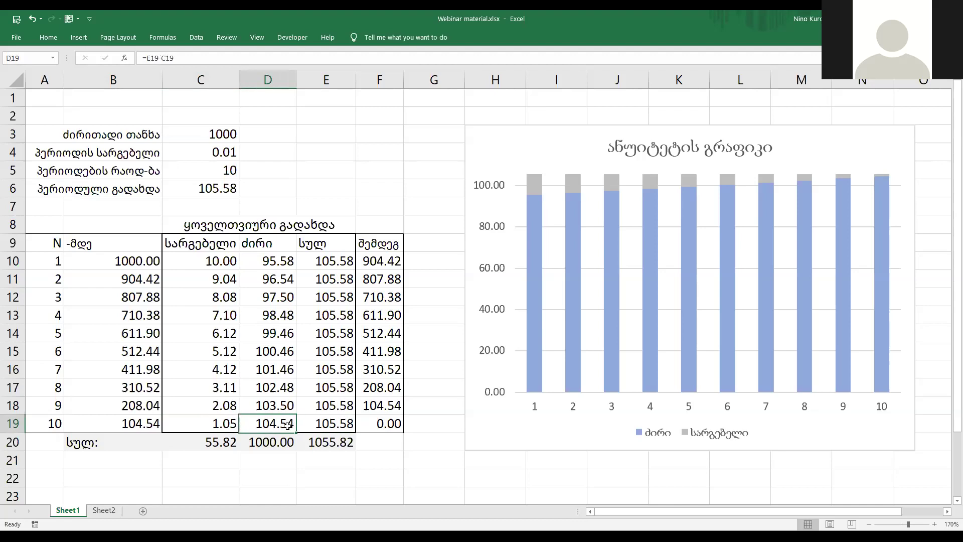
left_click(396, 427)
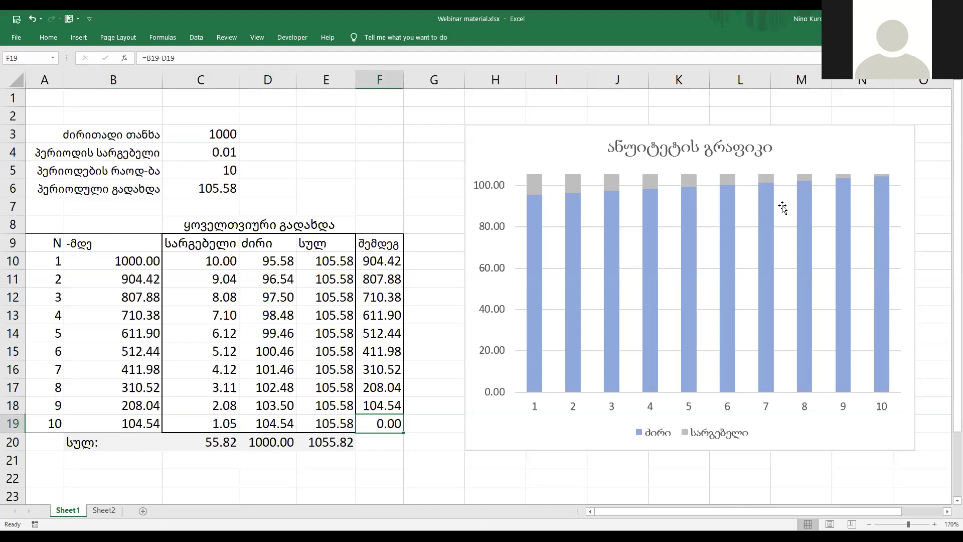
left_click(840, 224)
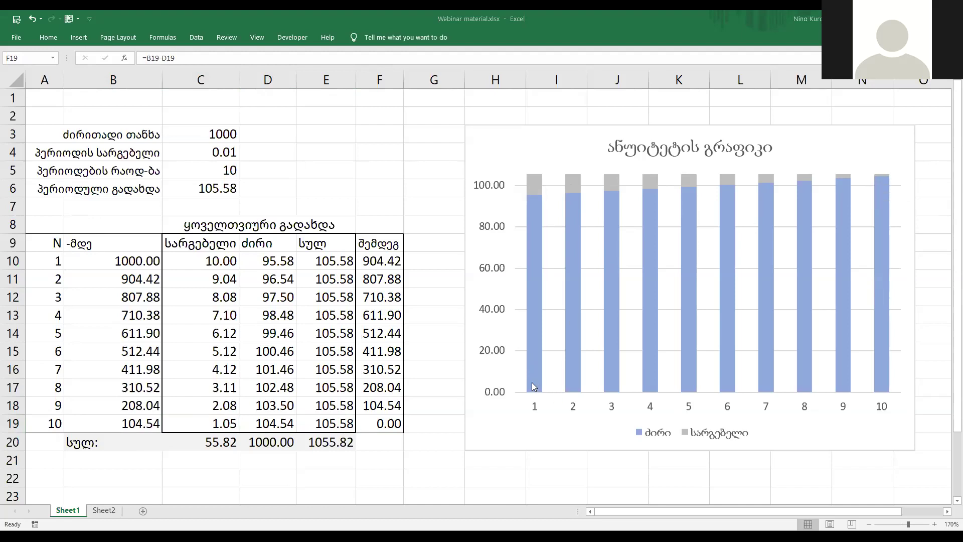
mouse_move(533, 196)
mouse_move(533, 250)
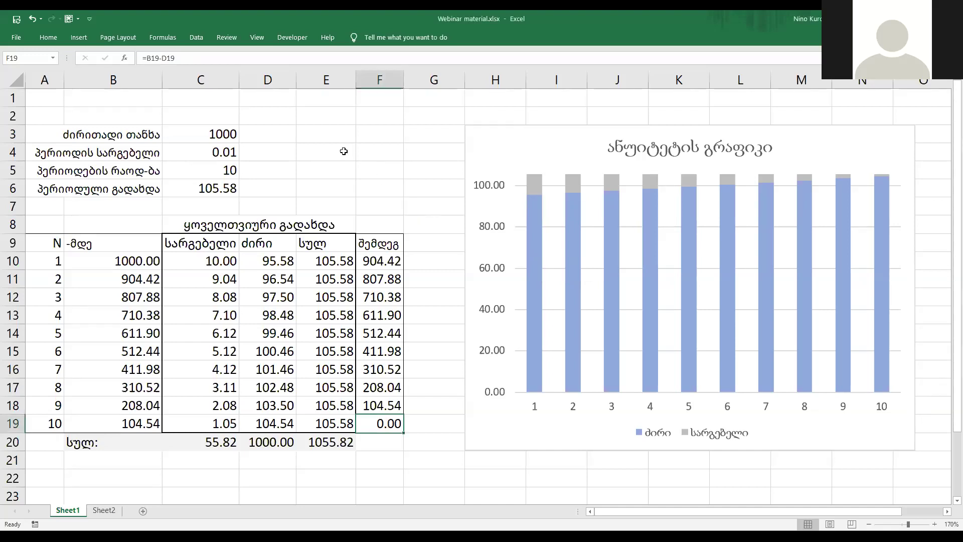
- Examine the interest total in C20, the interest values C10:C19 that it sums, and the opening balances in B14:B16
left_click(283, 192)
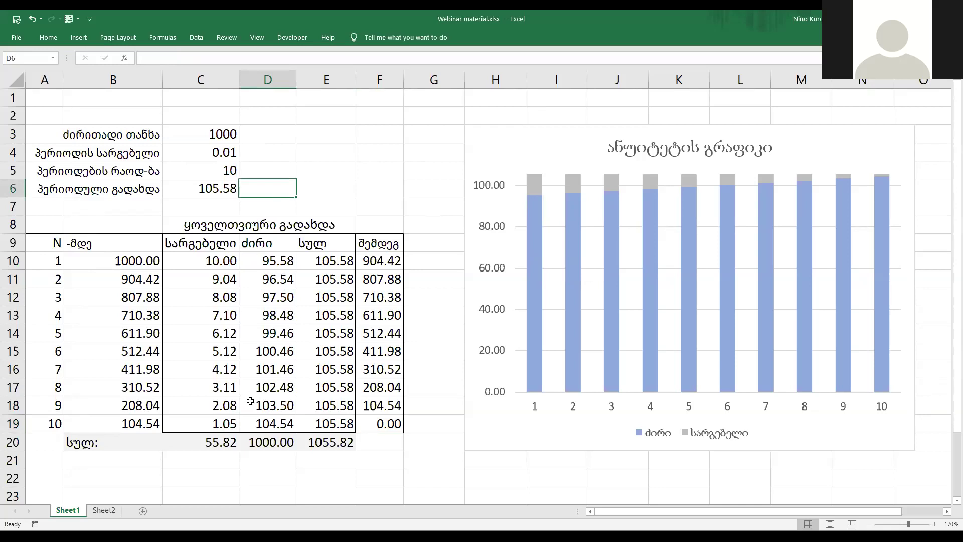
left_click(210, 444)
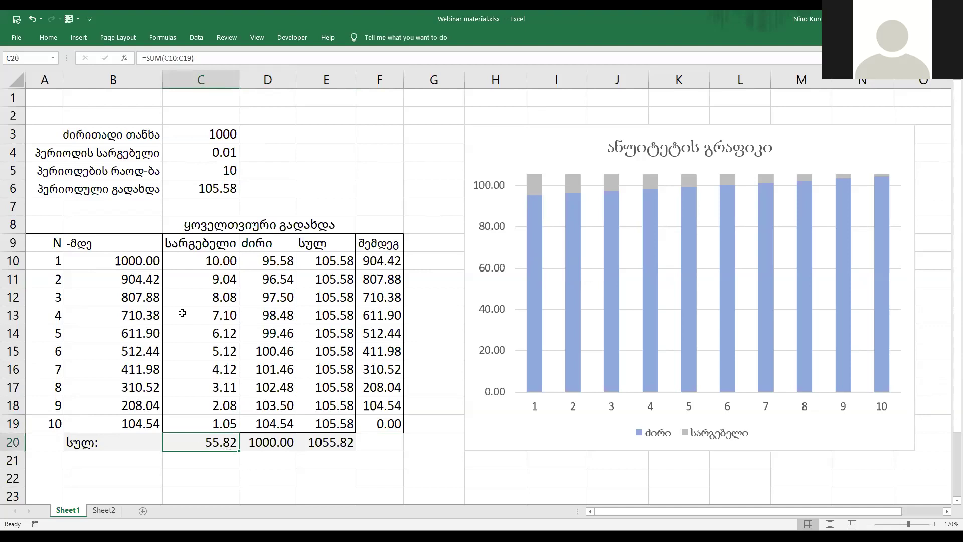
left_click_drag(198, 262, 216, 426)
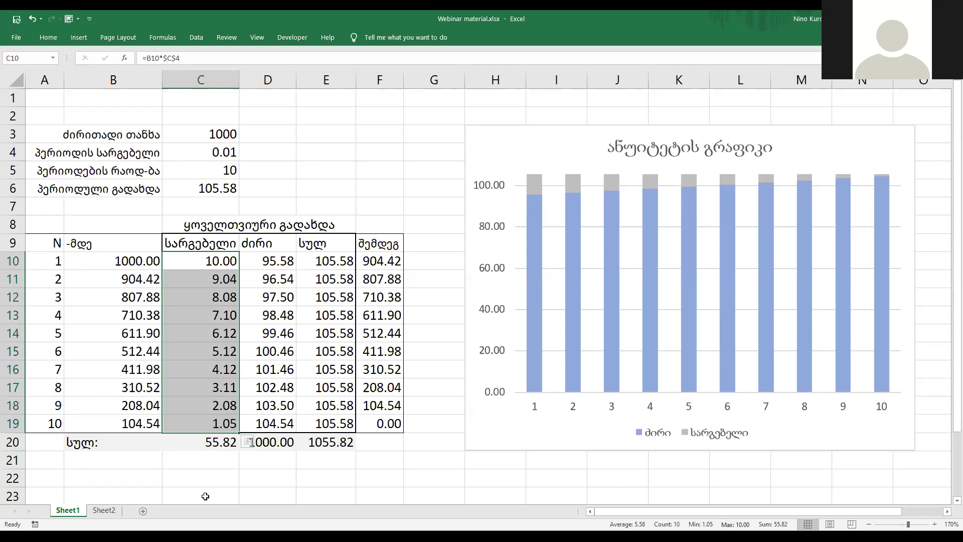
left_click(217, 445)
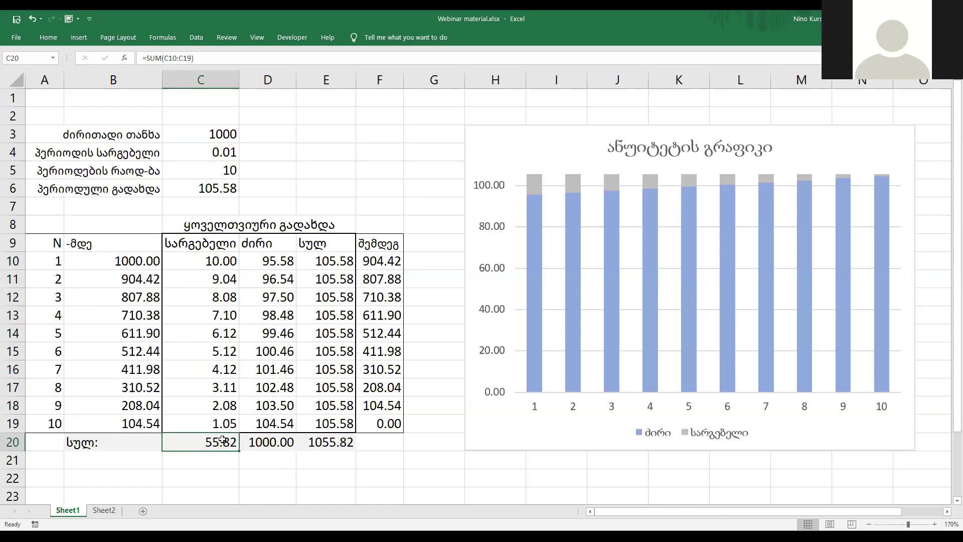
left_click(144, 334)
left_click(140, 353)
left_click(139, 376)
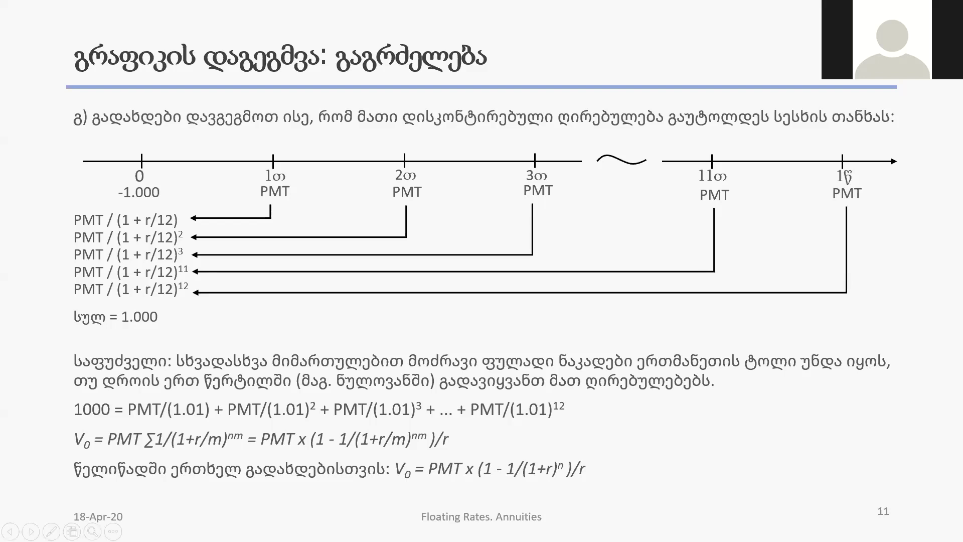
left_click(786, 289)
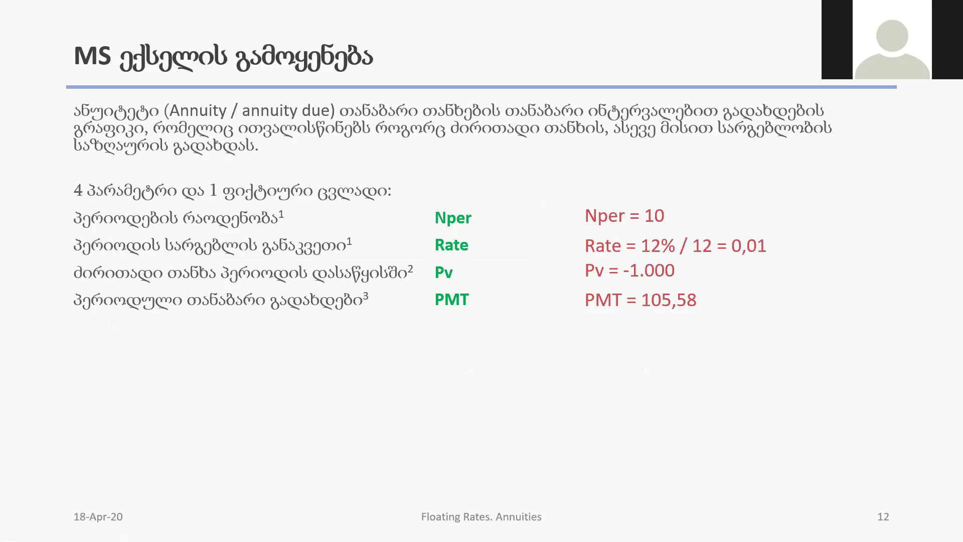
key("Right")
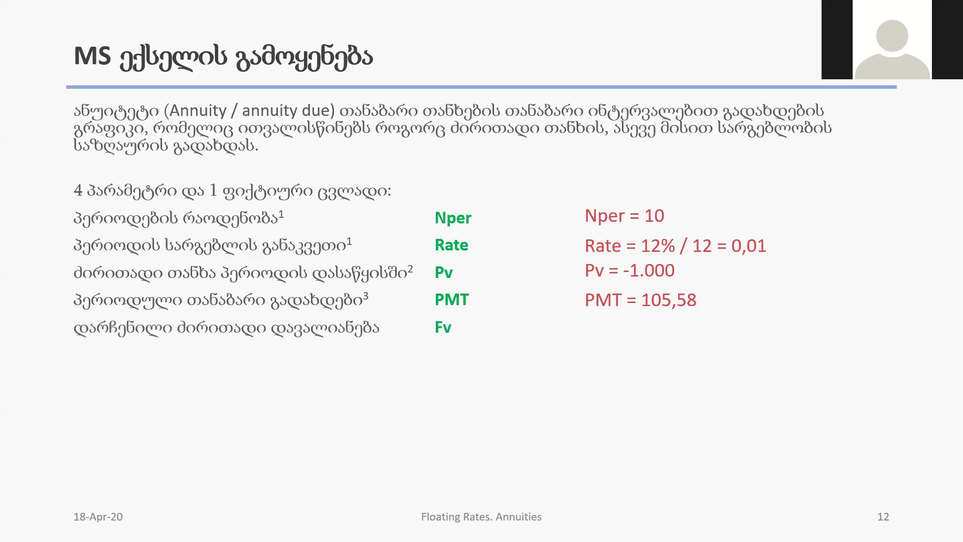
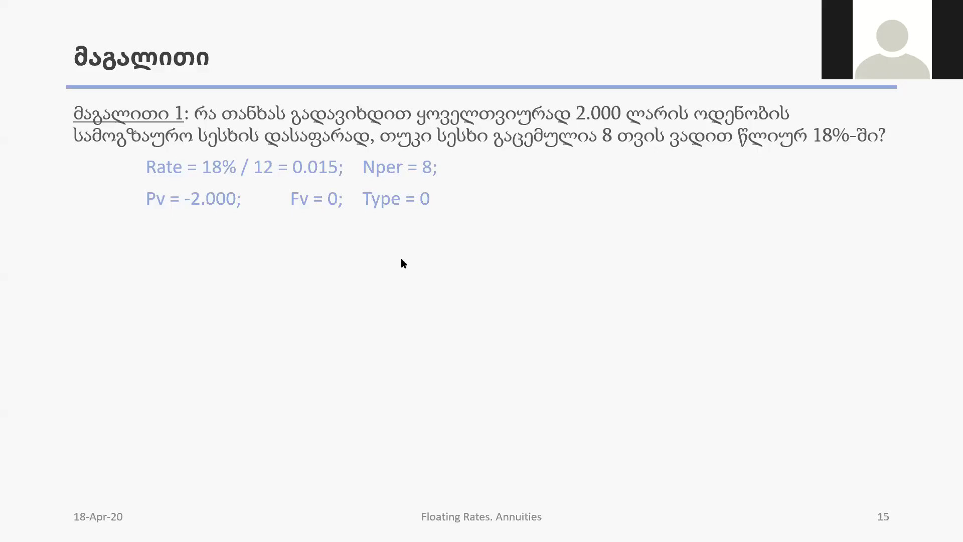
left_click(580, 243)
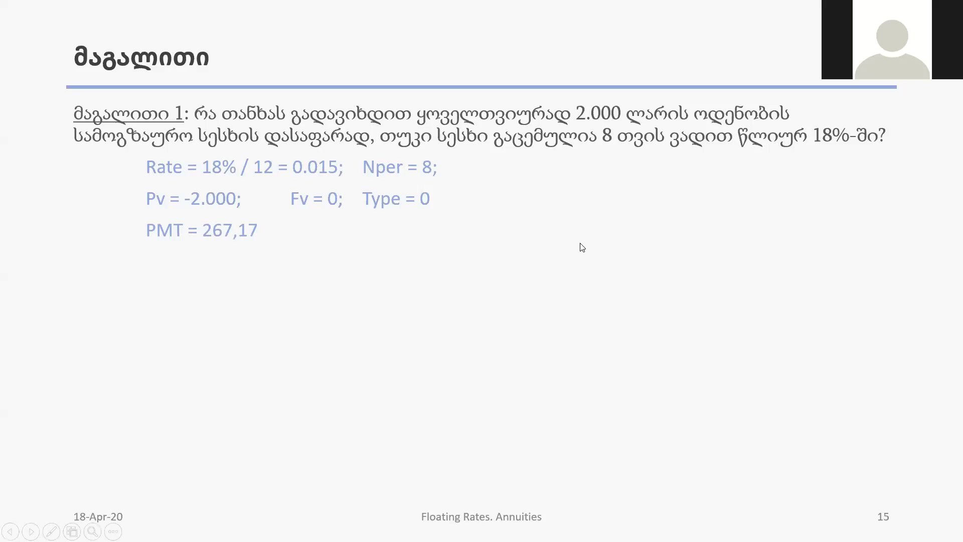
left_click(583, 246)
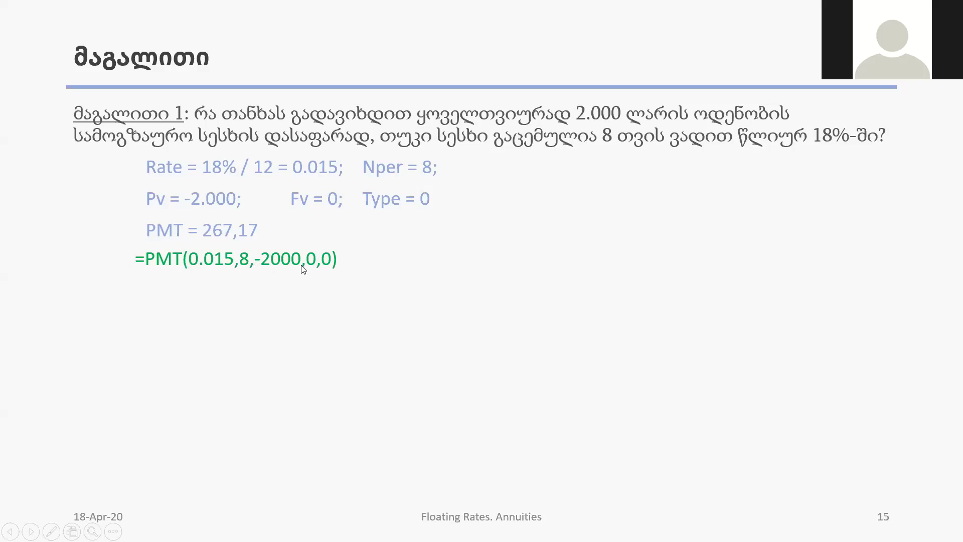
left_click(353, 308)
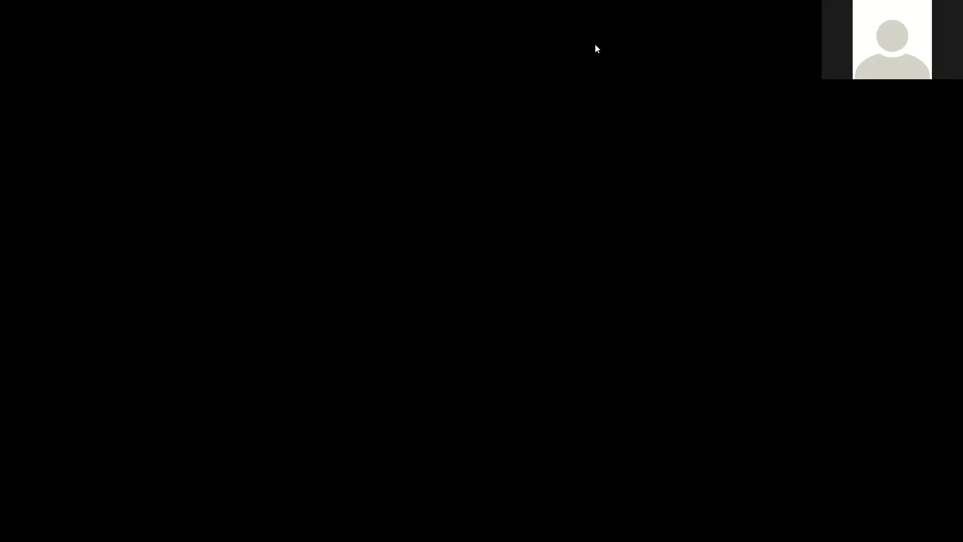
- Switch to the Excel workbook and examine the PMT formula in cell B24
left_click(106, 474)
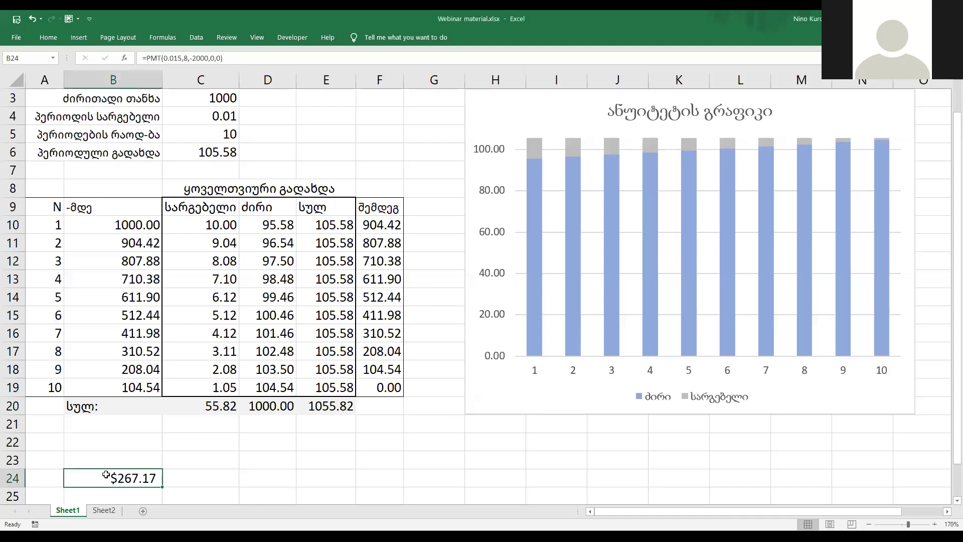
- Enter the second loan's principal of 50000 in D24
scroll(106, 475, "down", 1)
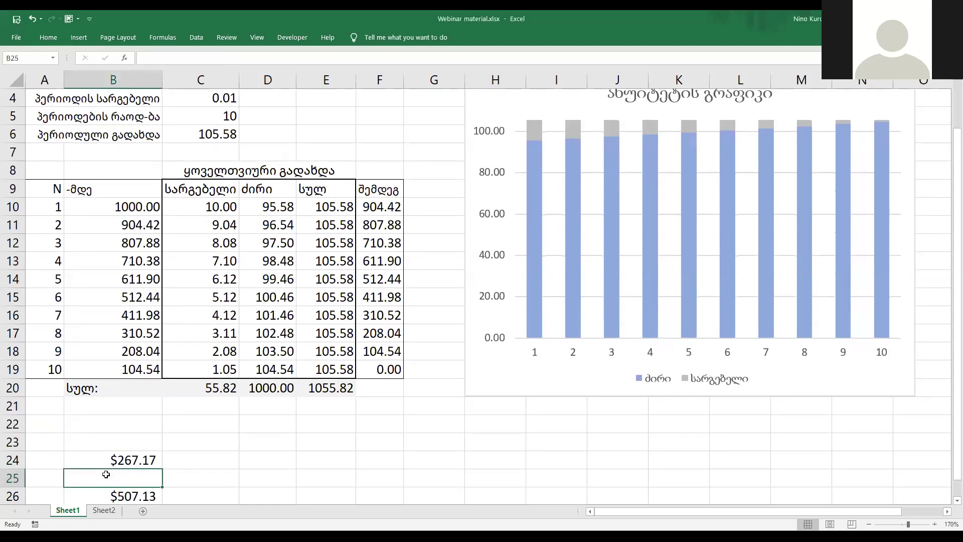
key("Down")
scroll(105, 475, "up", 1)
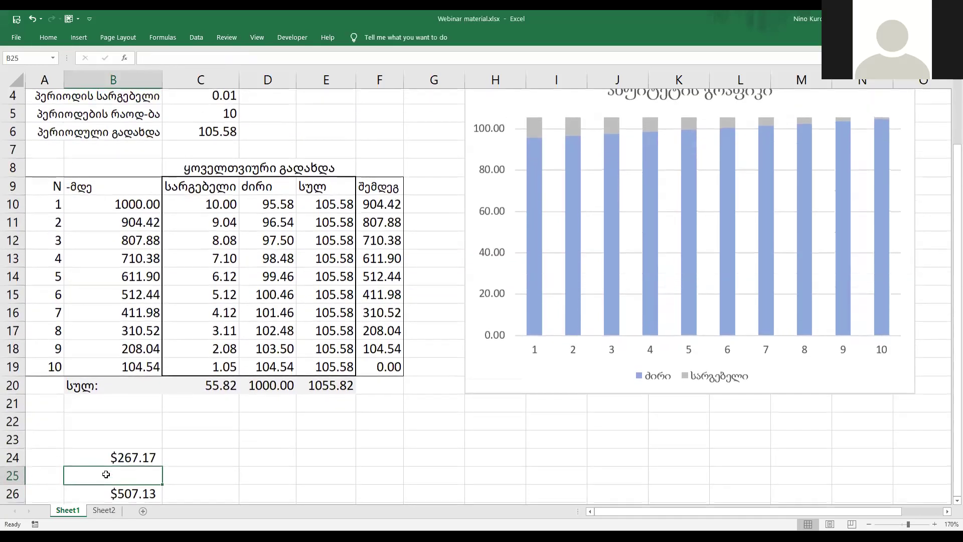
scroll(201, 476, "down", 1)
left_click(270, 478)
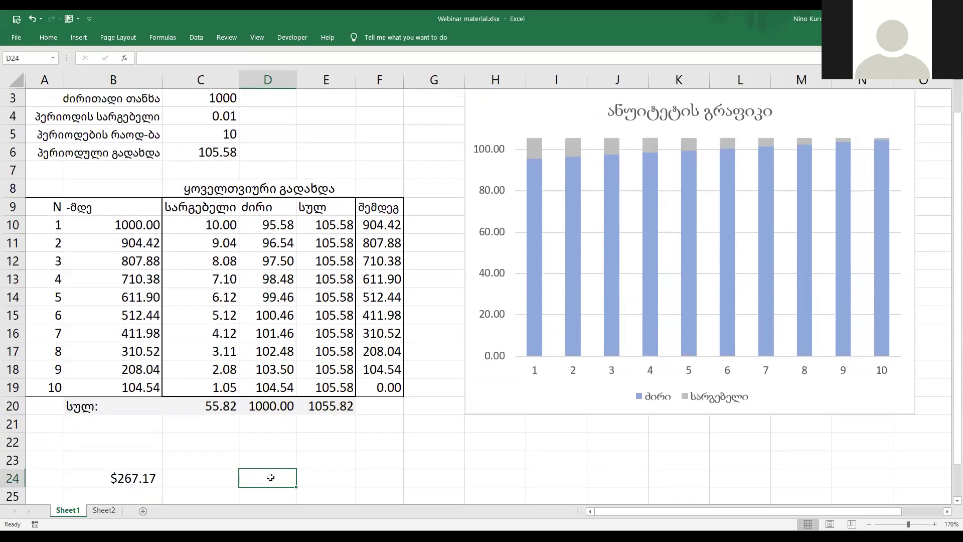
type("50000")
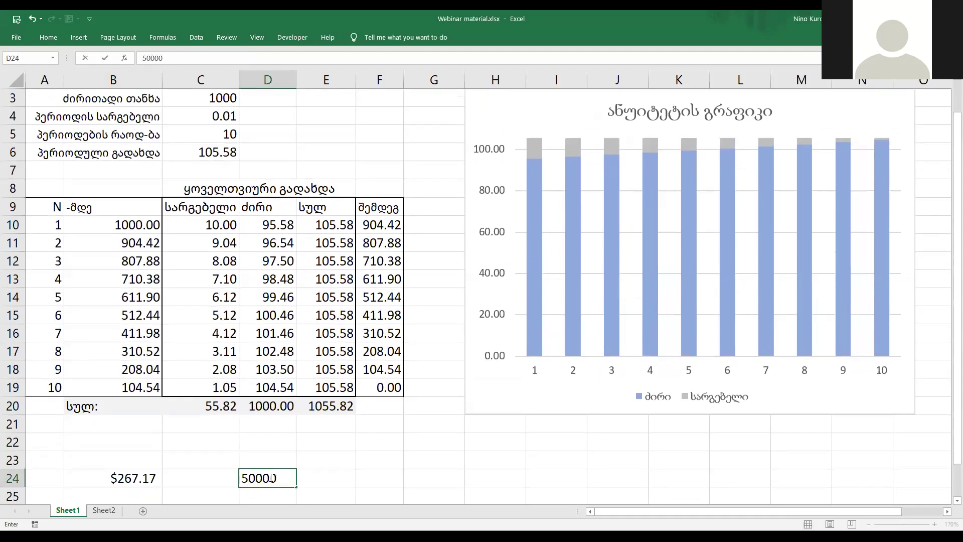
key("Return")
key("Up")
key("Right")
scroll(271, 477, "up", 1)
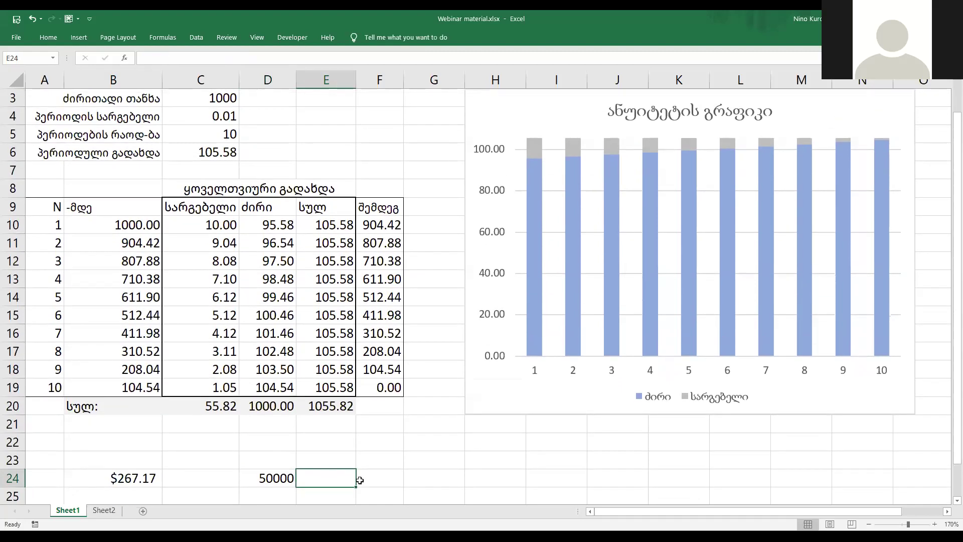
- Enter 30 in E24 and the annual interest rate of 9% in F24
type("30")
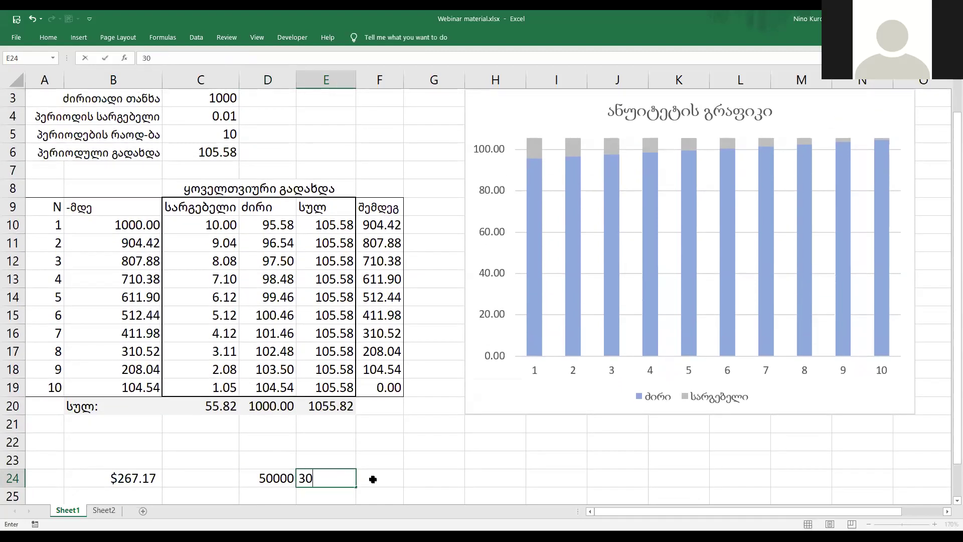
left_click(373, 479)
type("9%")
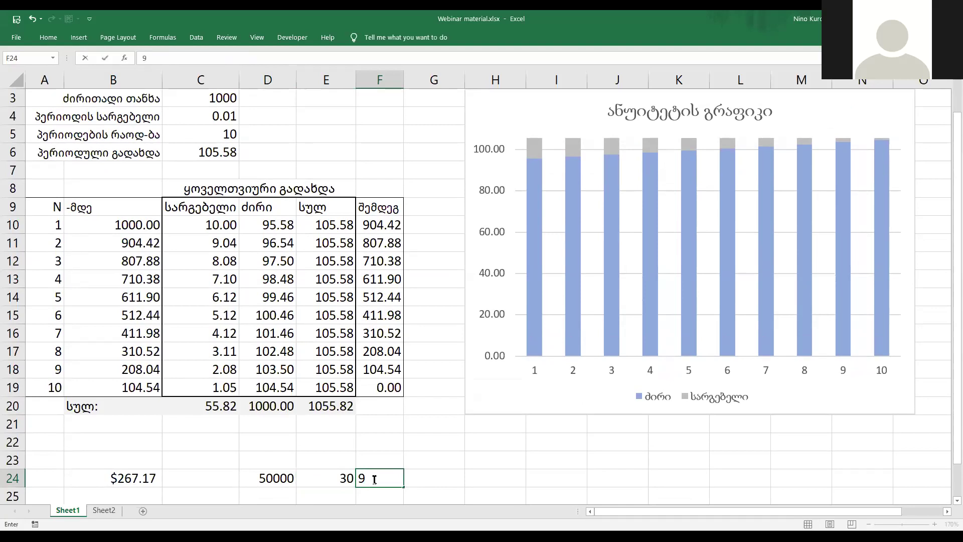
key("Return")
key("Up")
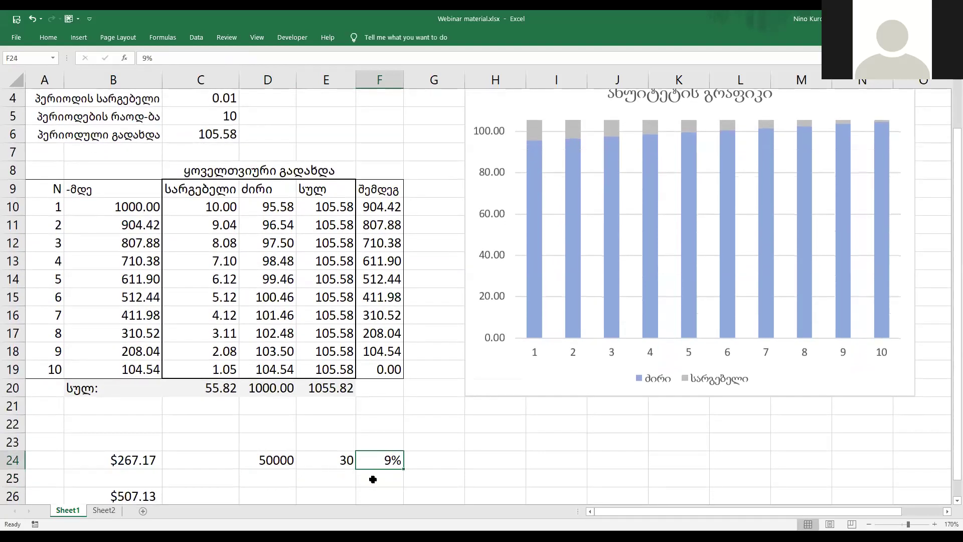
scroll(372, 459, "up", 1)
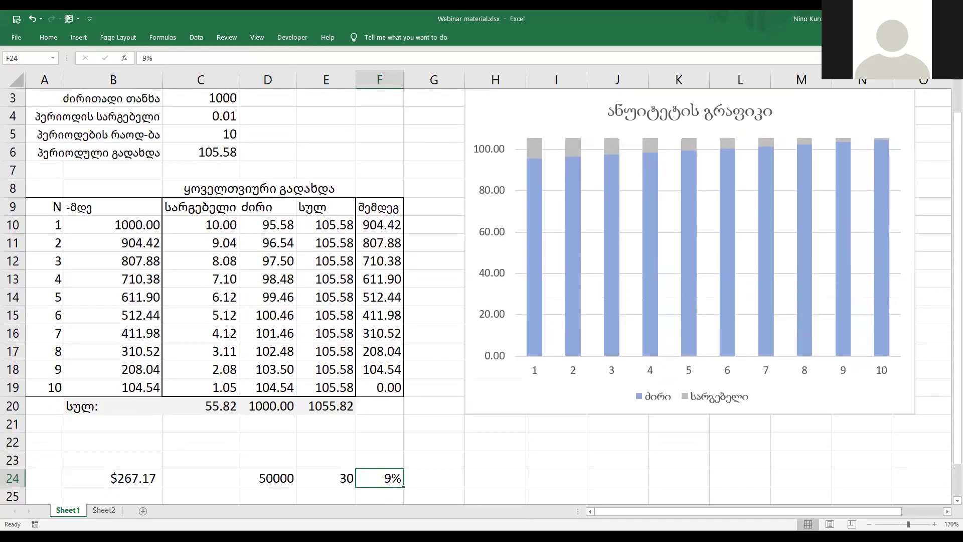
key("Left")
key("Left")
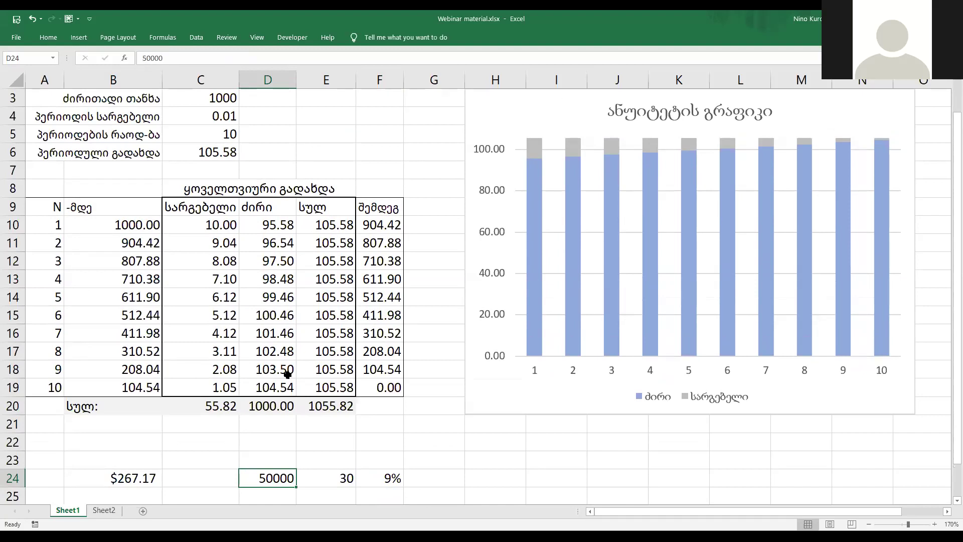
- Open the function arguments of the PMT formula in B26 and examine the Rate argument
left_click(178, 496)
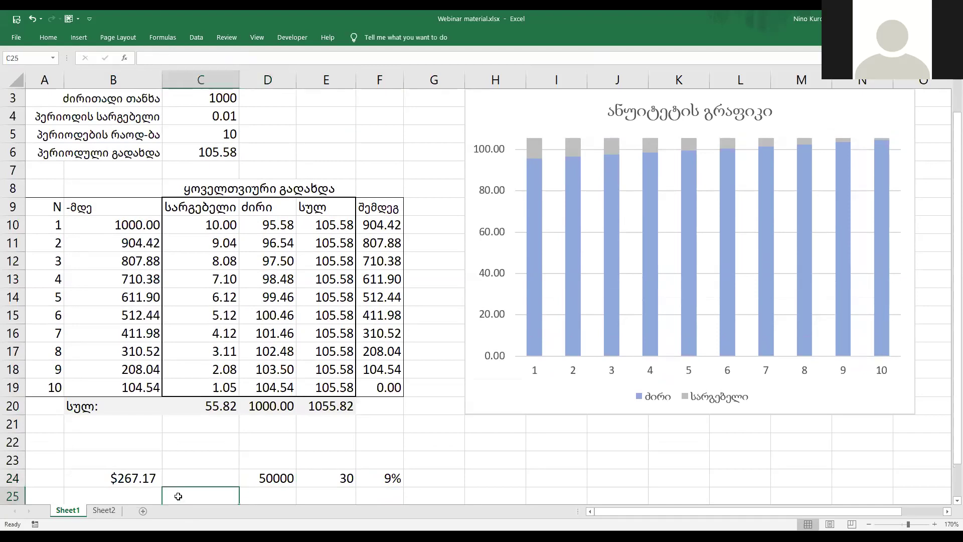
key("Left")
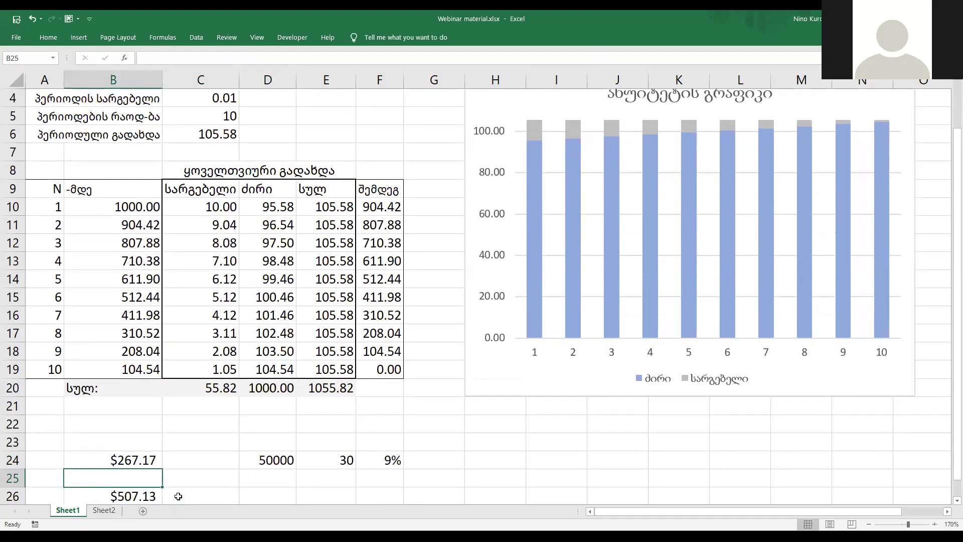
scroll(178, 497, "up", 1)
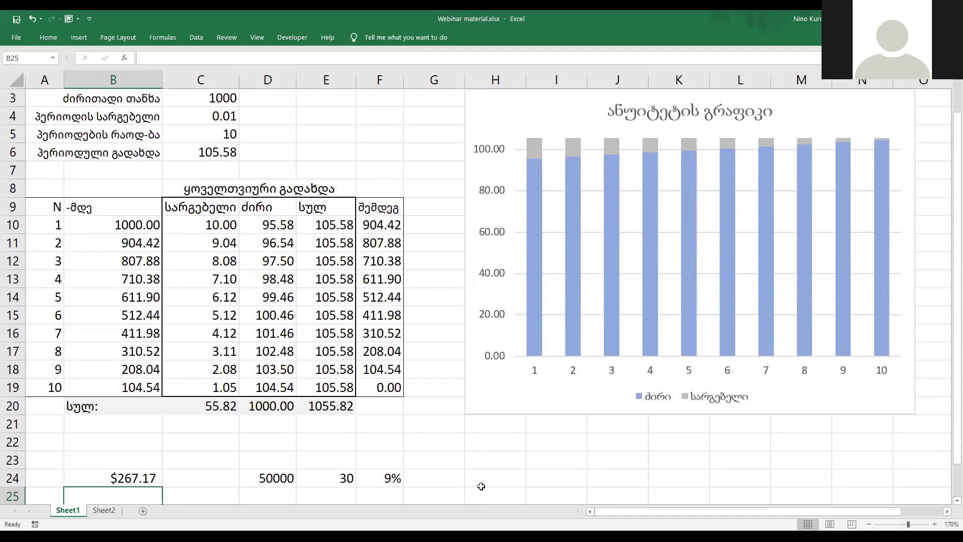
key("Down")
left_click(124, 58)
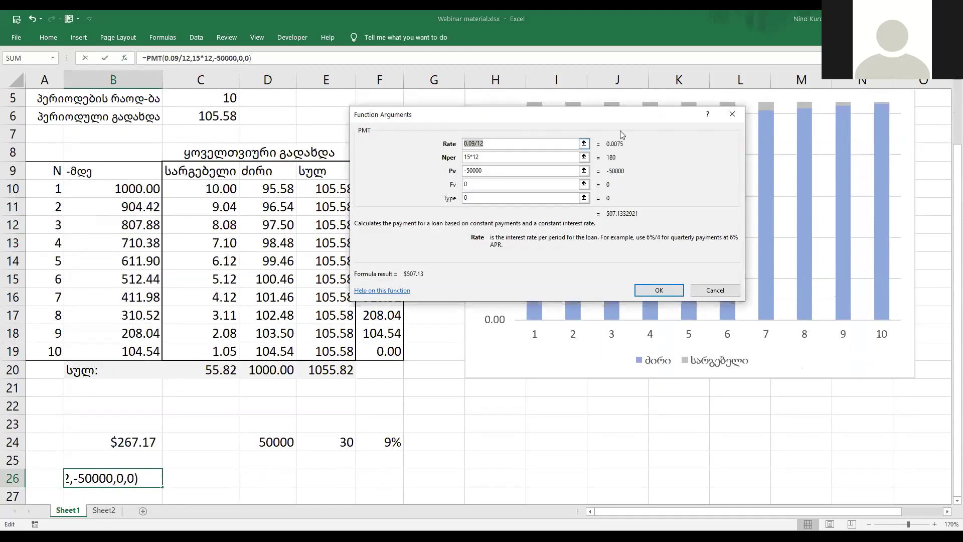
left_click(547, 142)
key("Return")
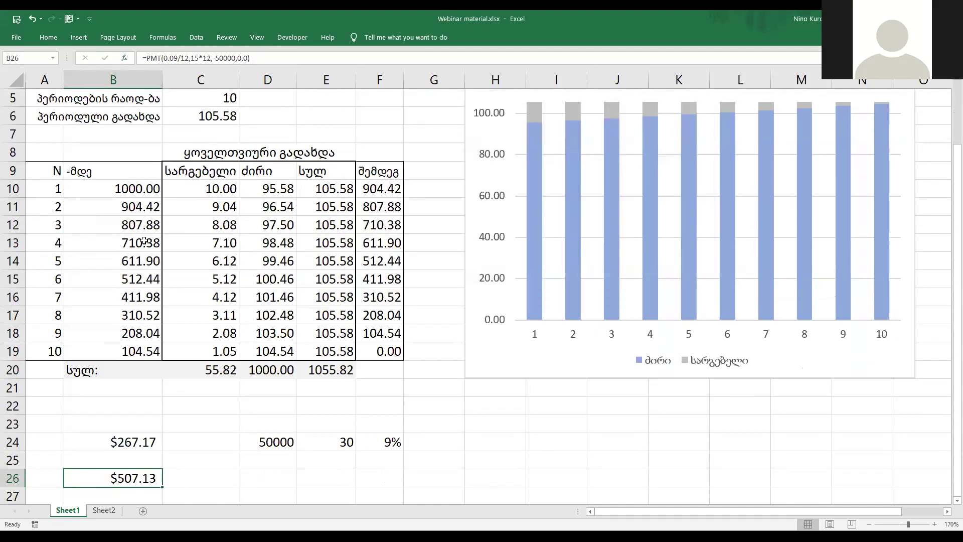
- Examine the full PMT formula in B26 and its Nper argument, leaving both unchanged
double_click(144, 479)
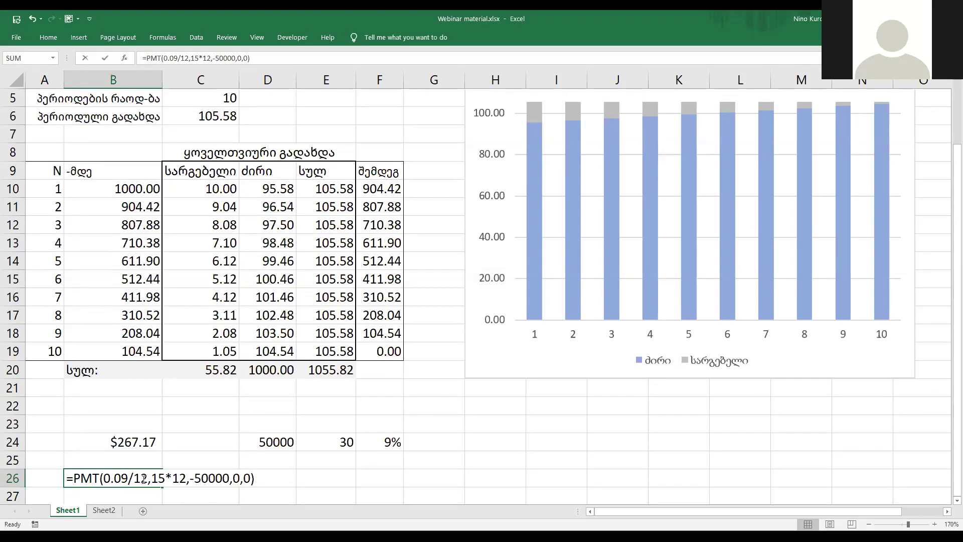
key("Escape")
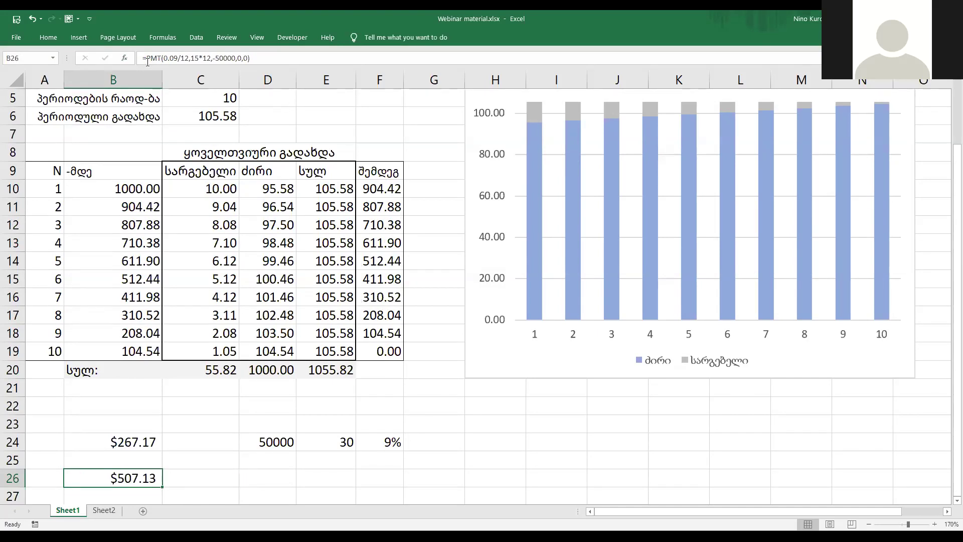
key("shift+F3")
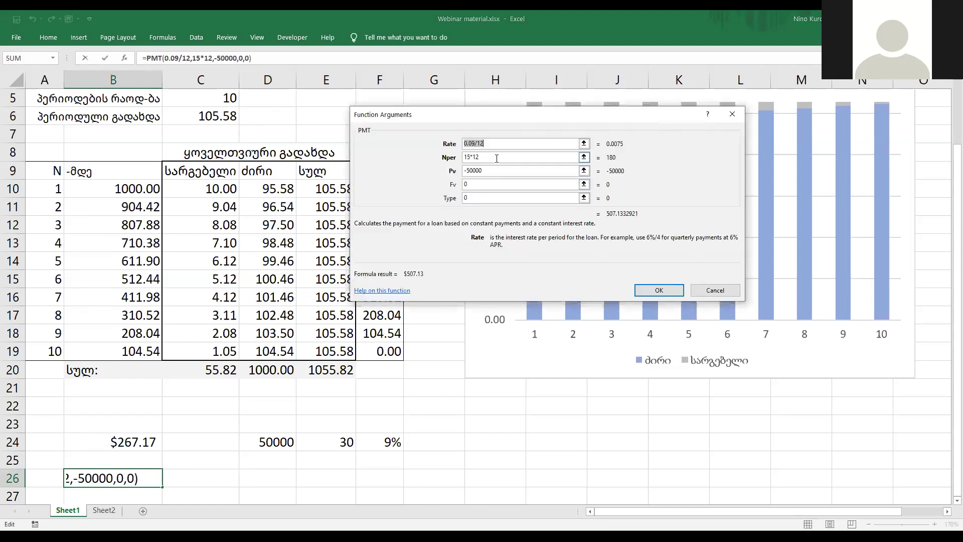
left_click(497, 158)
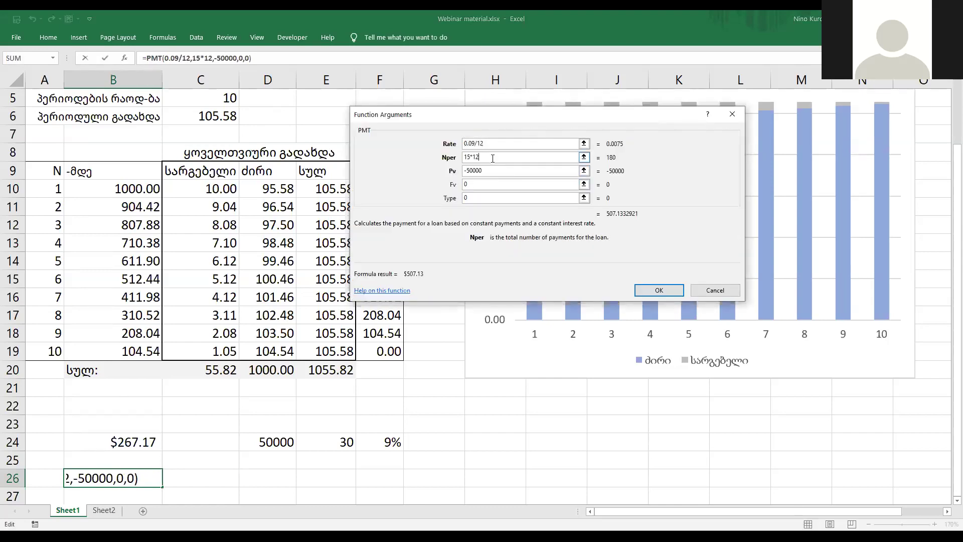
left_click(724, 291)
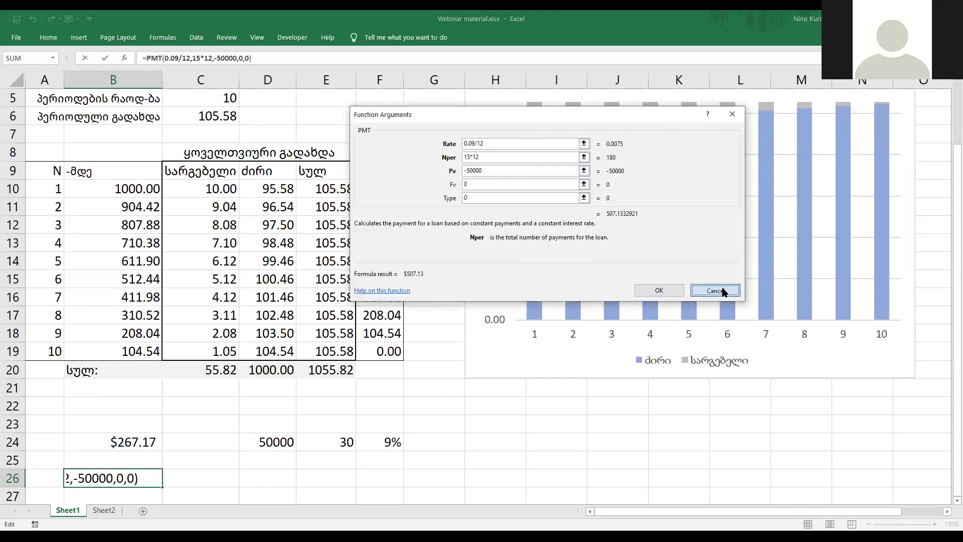
- Set the loan term in E24 to 15
left_click(348, 441)
type("15")
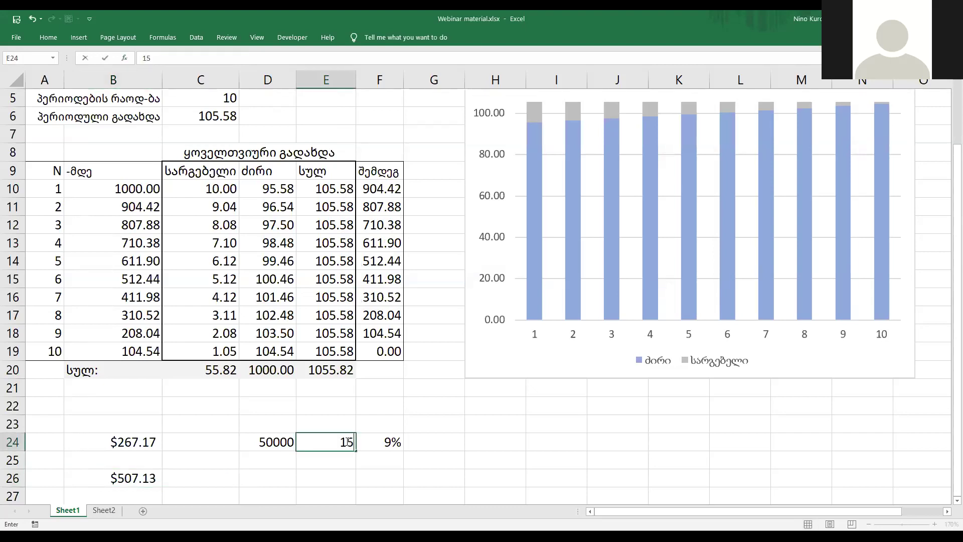
key("Return")
left_click(346, 441)
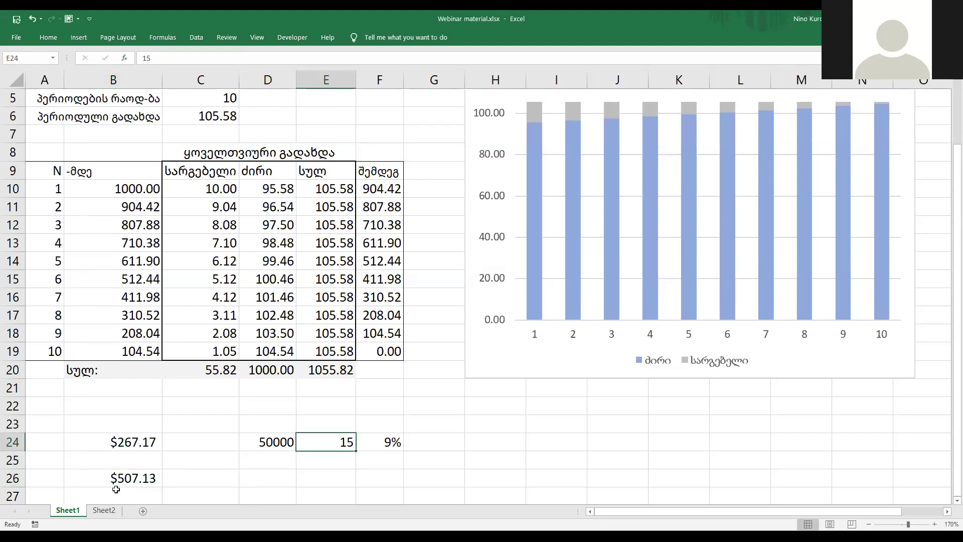
- Review the Rate, Nper and Pv arguments of the PMT function in B26 against the loan data in row 24
left_click(122, 477)
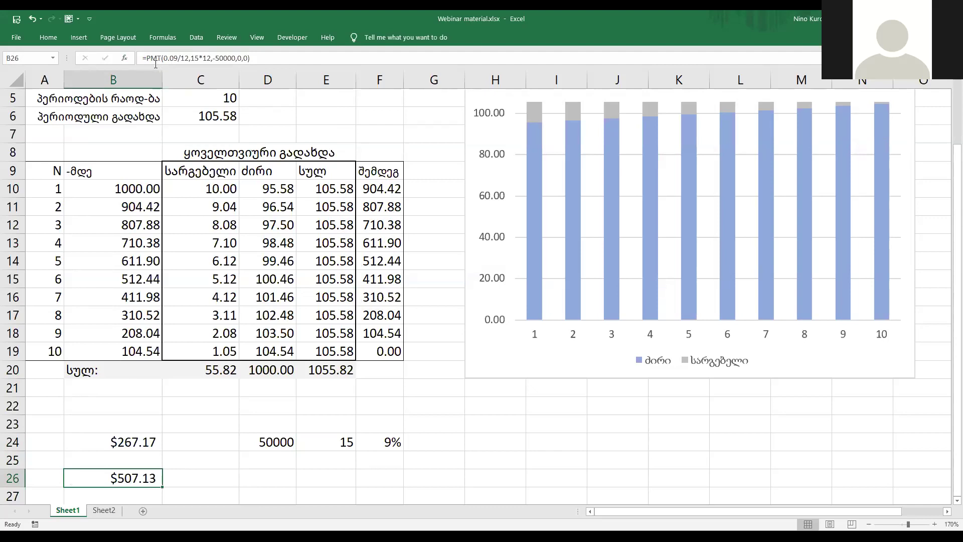
left_click(124, 58)
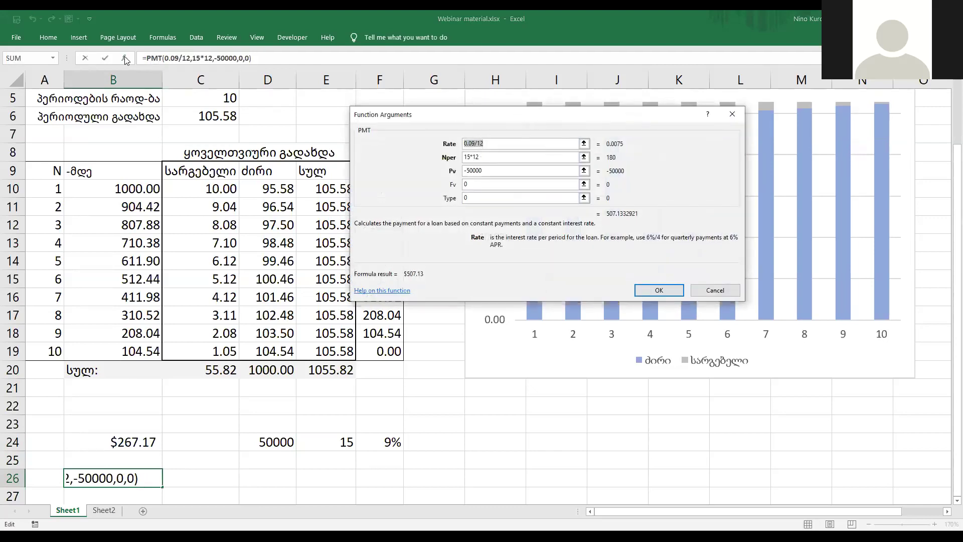
left_click(517, 145)
left_click(493, 157)
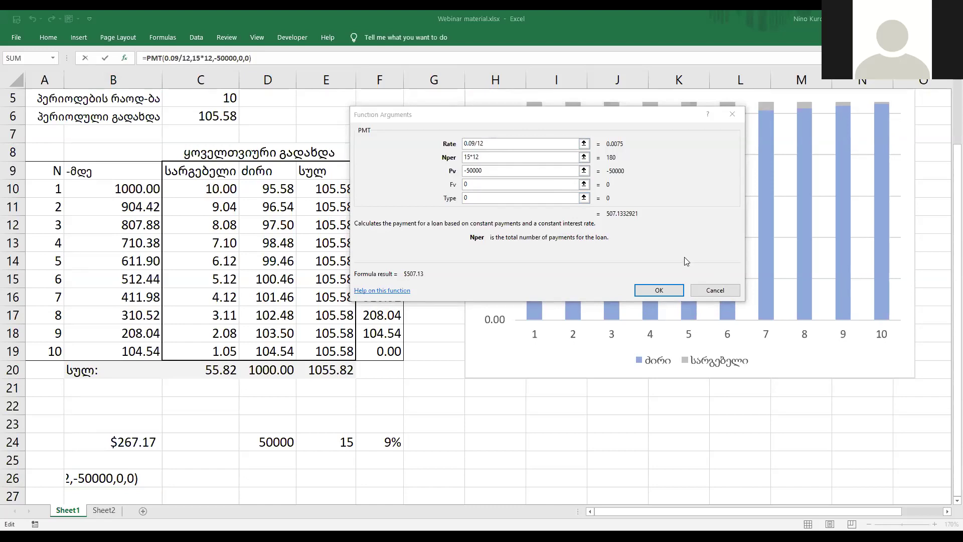
left_click(524, 157)
left_click(521, 170)
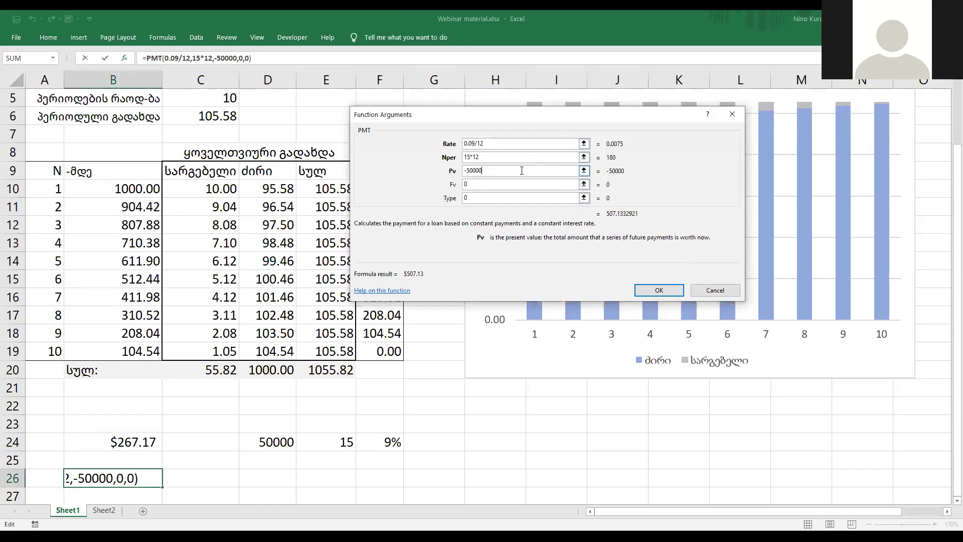
left_click(686, 314)
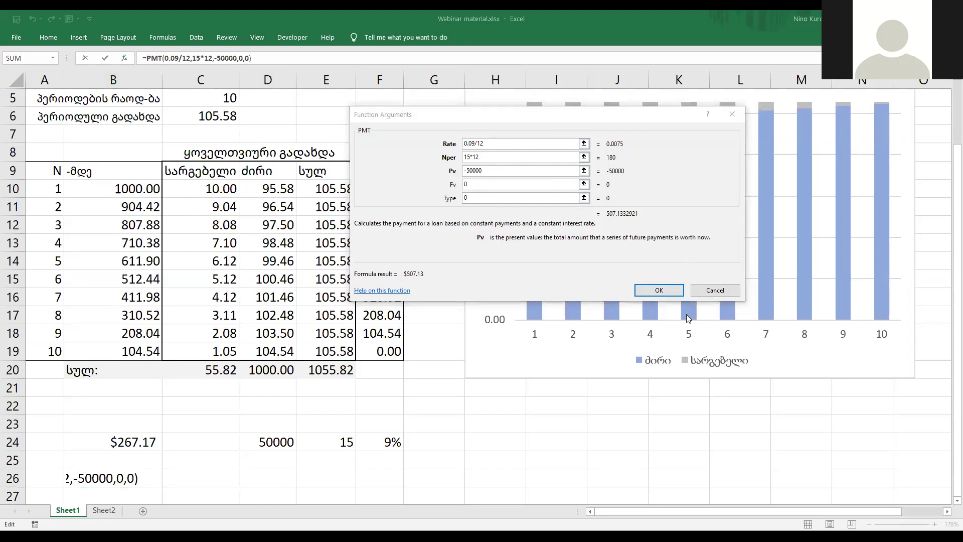
left_click(502, 142)
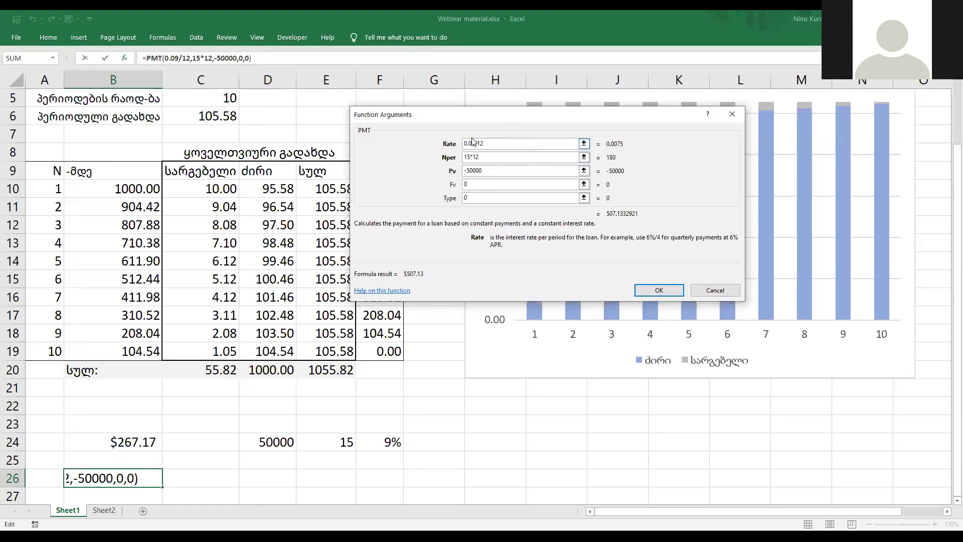
left_click(497, 156)
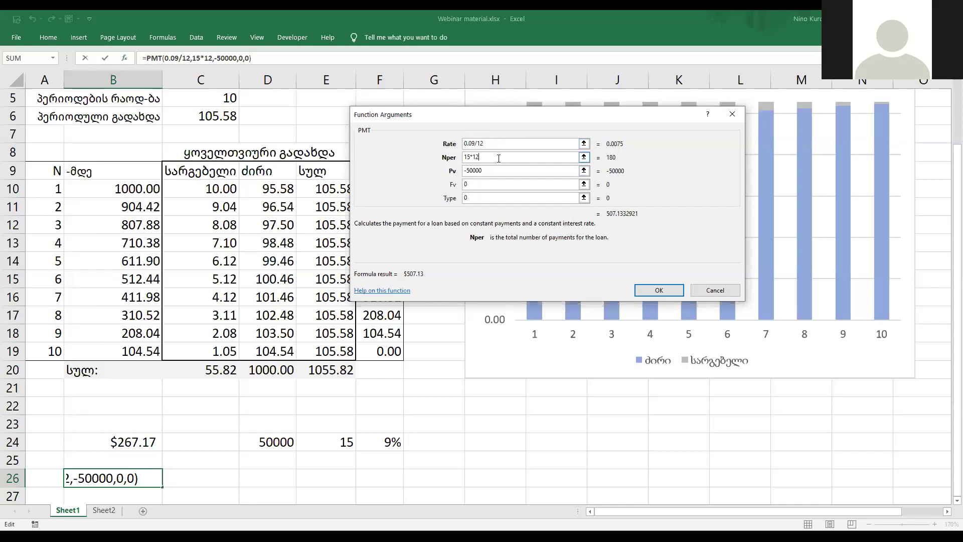
left_click(667, 285)
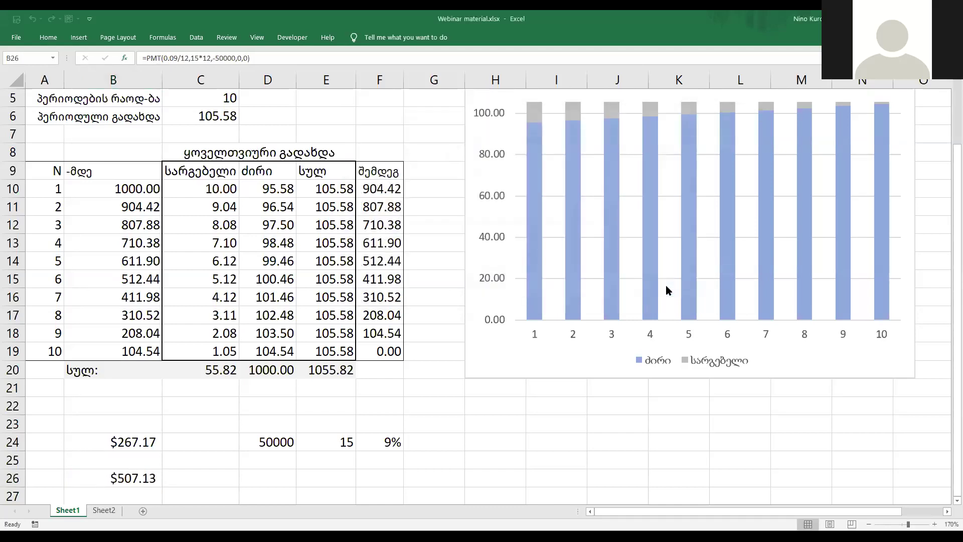
left_click(116, 473)
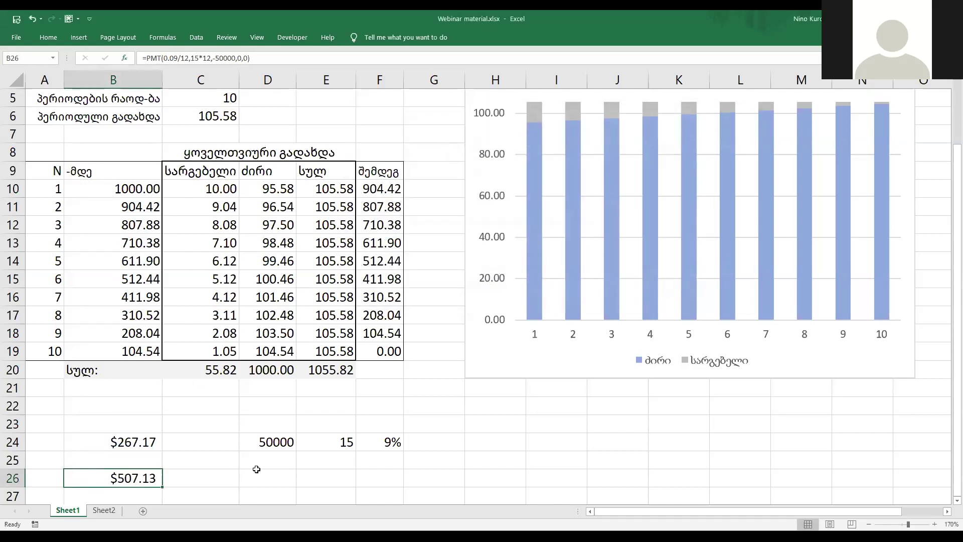
scroll(256, 469, "up", 2)
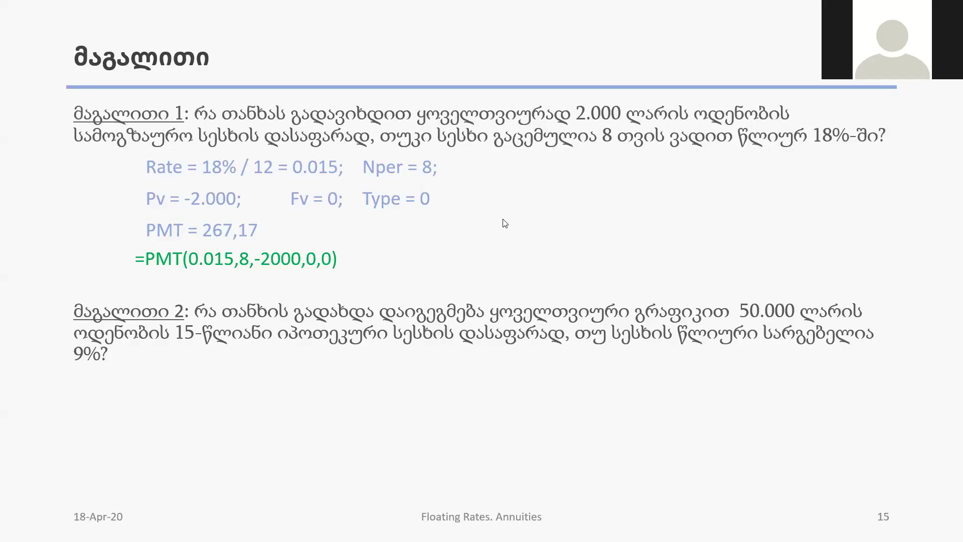
- Switch to the PowerPoint slide show and reveal the second example's arguments, payment and PMT formula
left_click(506, 223)
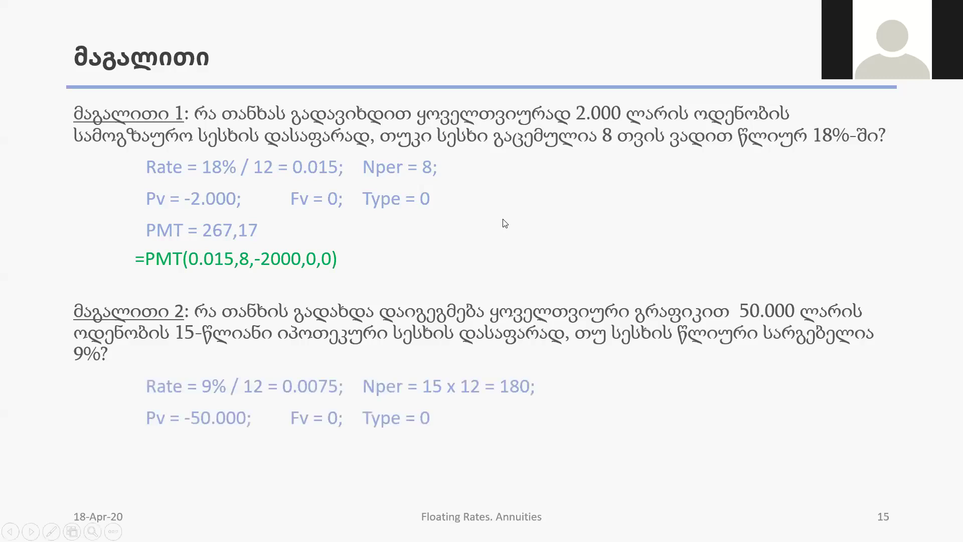
left_click(506, 223)
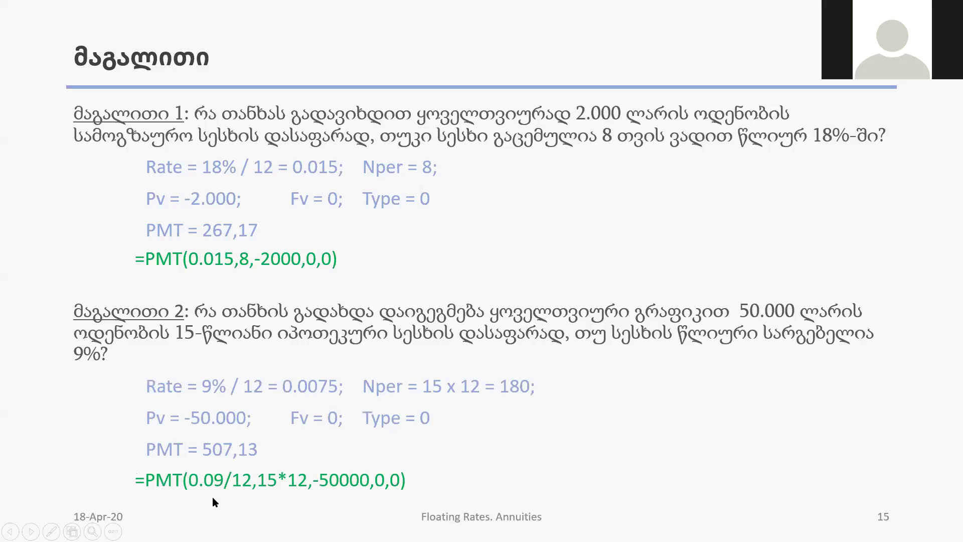
left_click(414, 496)
key("Left")
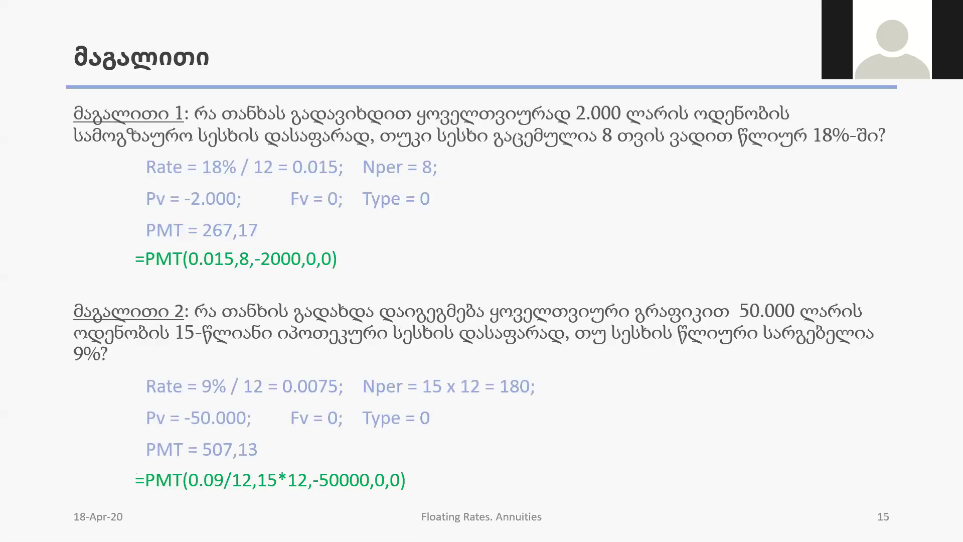